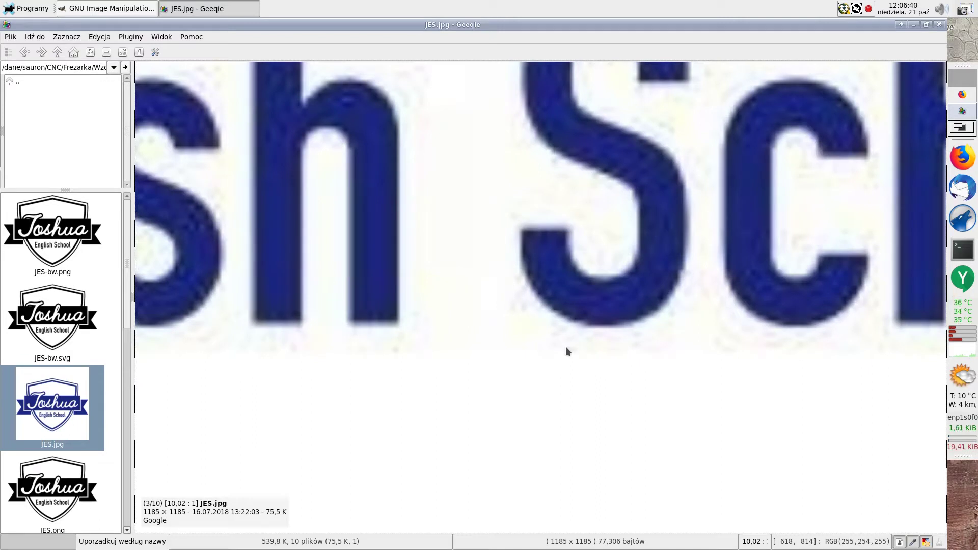
Switch to GIMP and convert the JES.jpg logo image to greyscale mode.
scroll(566, 351, "down", 6)
scroll(566, 349, "down", 6)
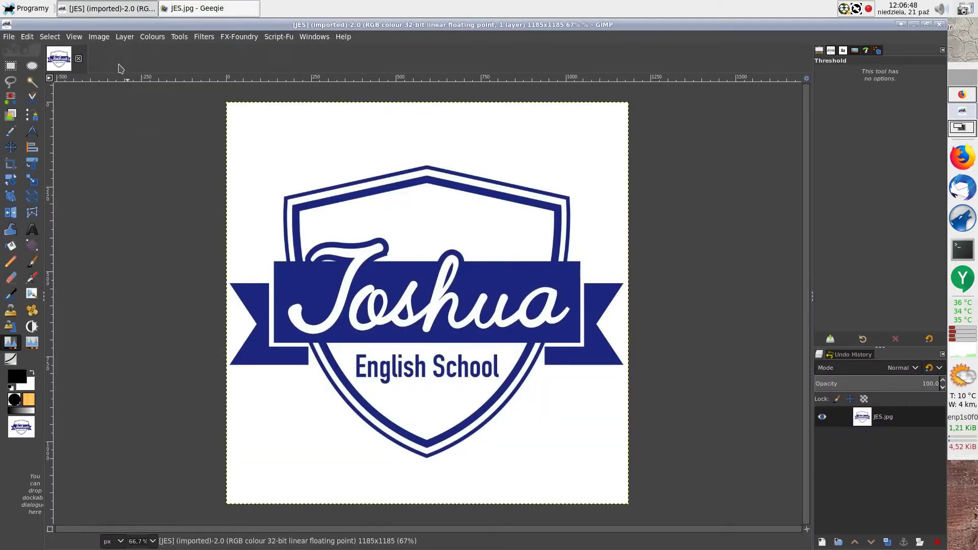
left_click(99, 37)
mouse_move(112, 76)
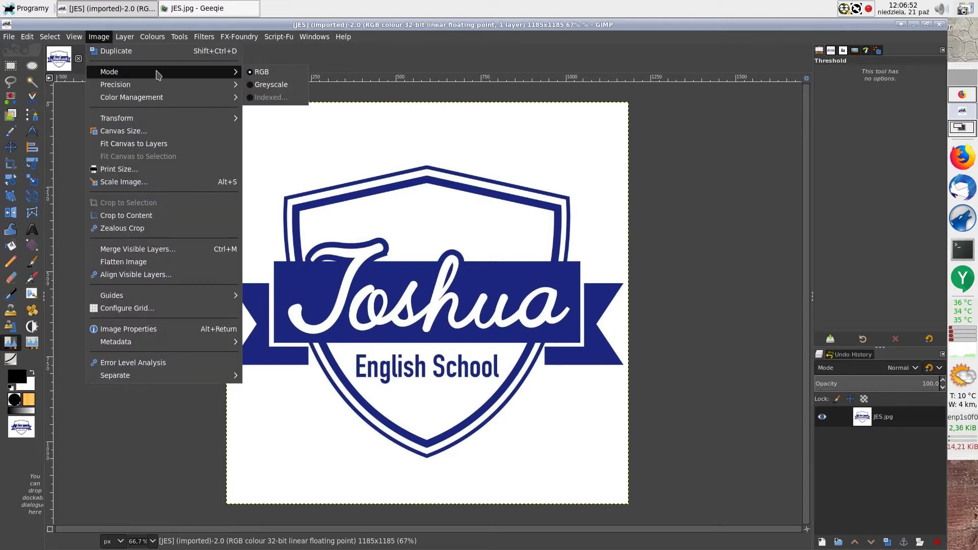
left_click(298, 87)
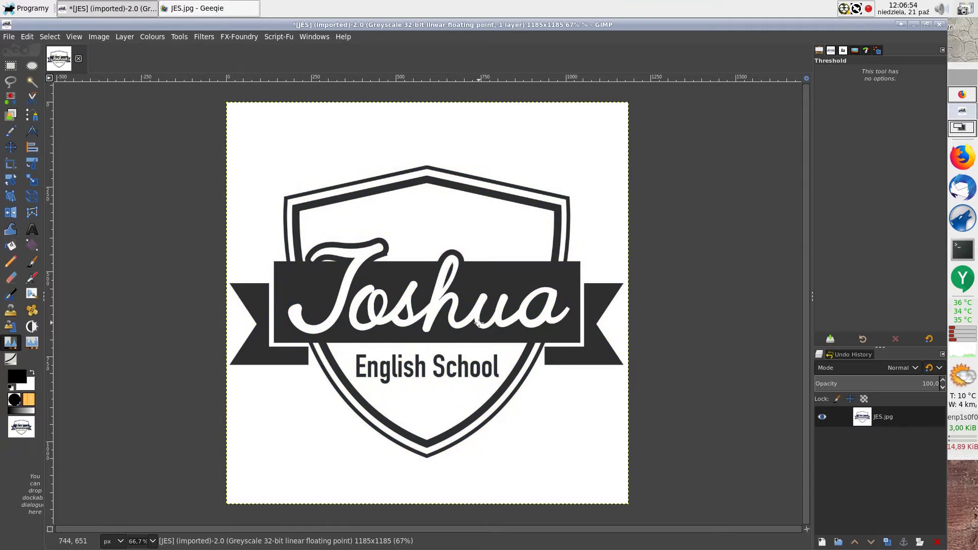
left_click(401, 341)
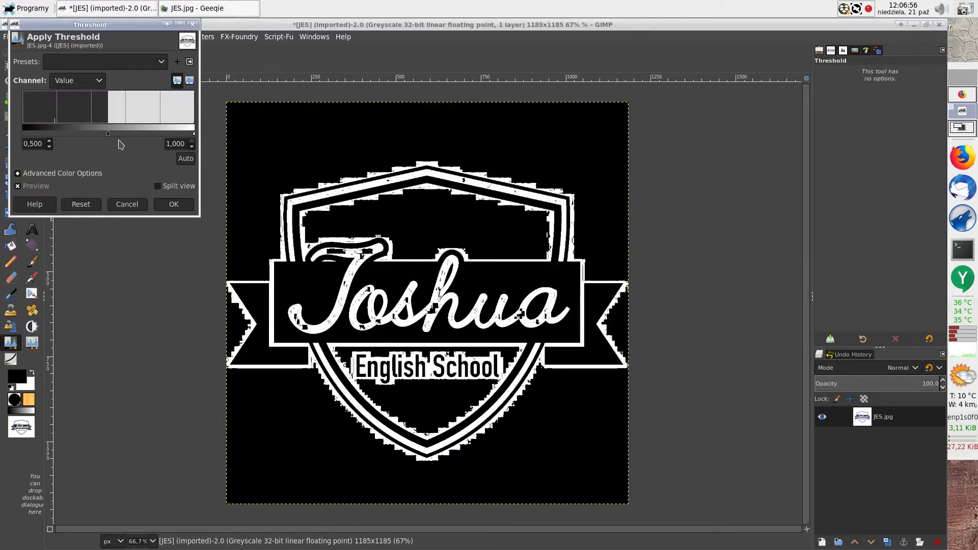
mouse_move(109, 137)
left_mouse_down()
mouse_move(171, 137)
mouse_move(66, 137)
mouse_move(183, 152)
mouse_move(56, 151)
mouse_move(130, 149)
mouse_move(90, 149)
mouse_move(111, 151)
left_mouse_up()
left_click(127, 205)
Darken the logo with a smooth Curves adjustment, pulling the Value curve's midpoint to about x 78, y 42.
left_click(12, 360)
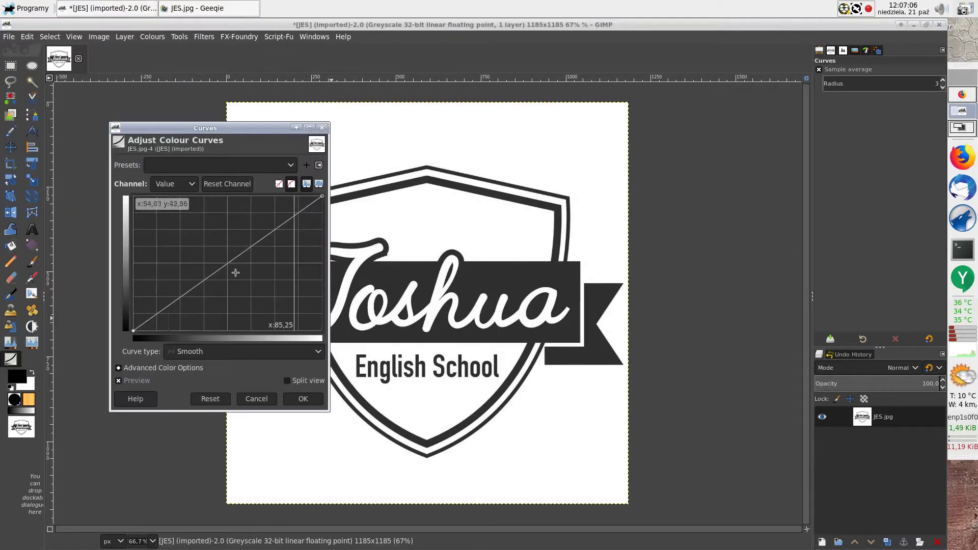
left_click_drag(229, 262, 281, 274)
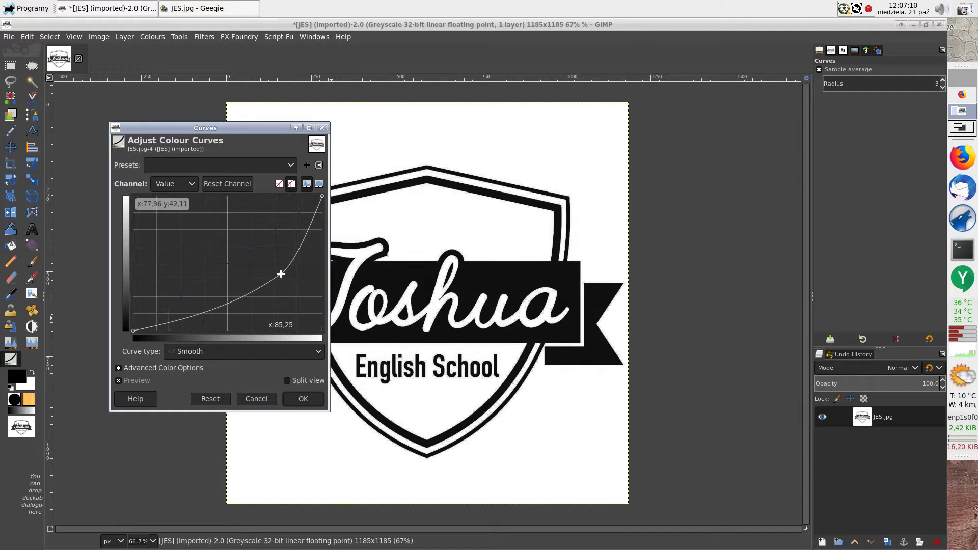
left_click(302, 399)
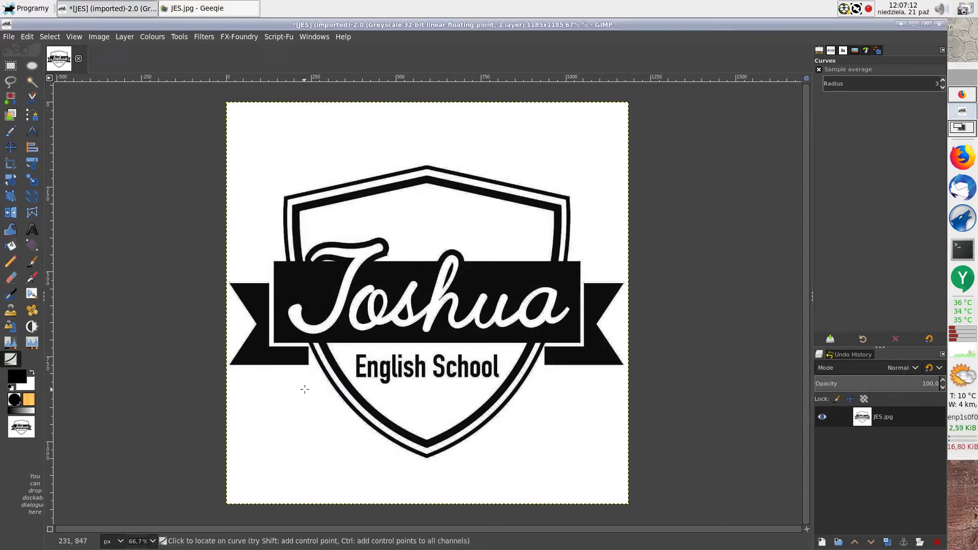
Apply a Threshold of 0,454 to 1,000 to the logo and inspect the edges up close.
left_click(13, 344)
mouse_move(110, 136)
left_mouse_down()
mouse_move(162, 136)
mouse_move(104, 140)
left_mouse_up()
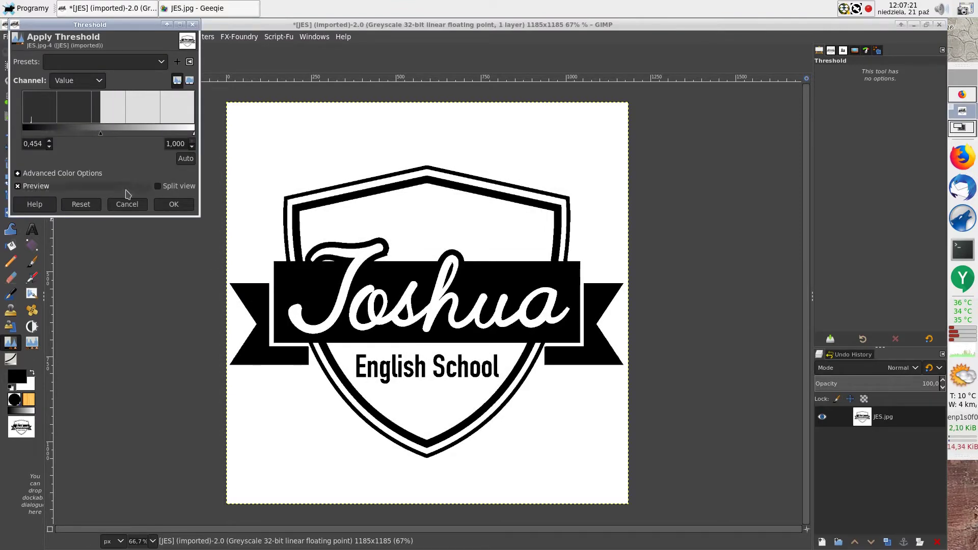
left_click(174, 204)
scroll(515, 339, "up", 7)
scroll(515, 340, "down", 6)
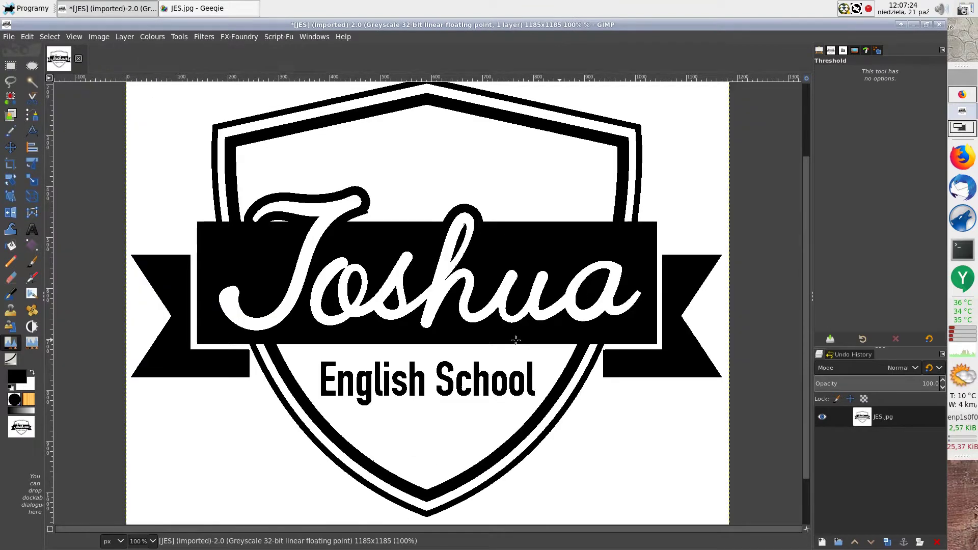
Crop the logo image to its content.
scroll(516, 340, "down", 1)
left_click(99, 37)
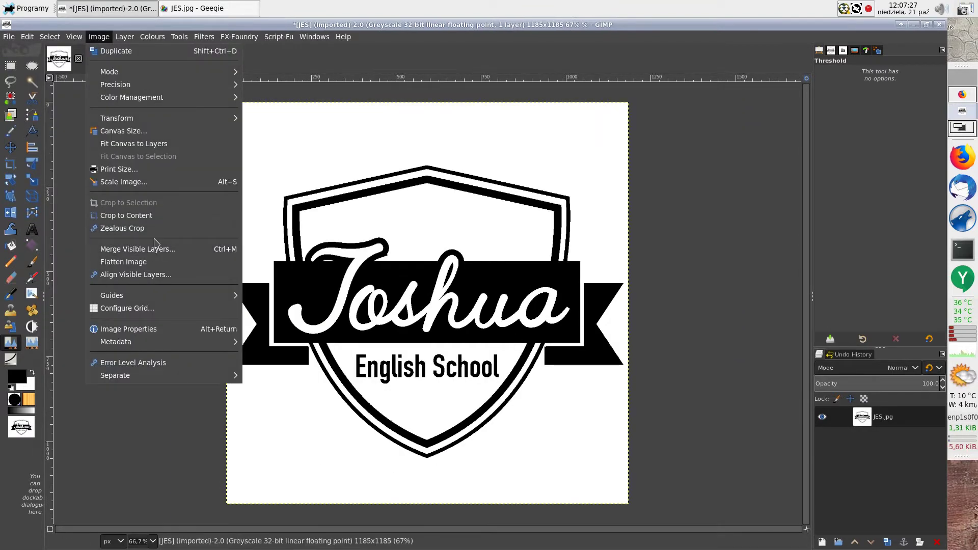
left_click(127, 220)
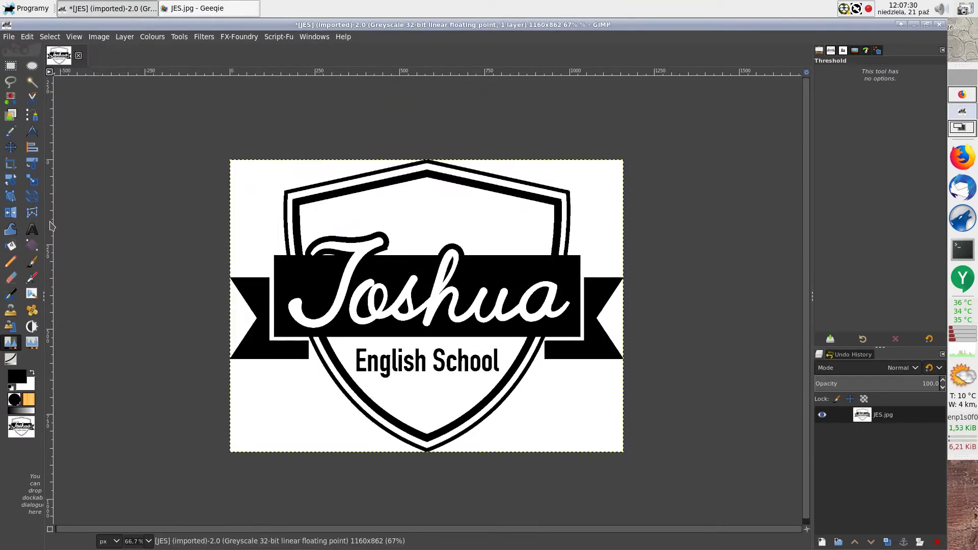
Select the "English School" lettering with a rectangle of about 468 × 118 px and copy it into a new image.
left_click(10, 65)
left_click_drag(348, 340, 506, 381)
key("ctrl+c")
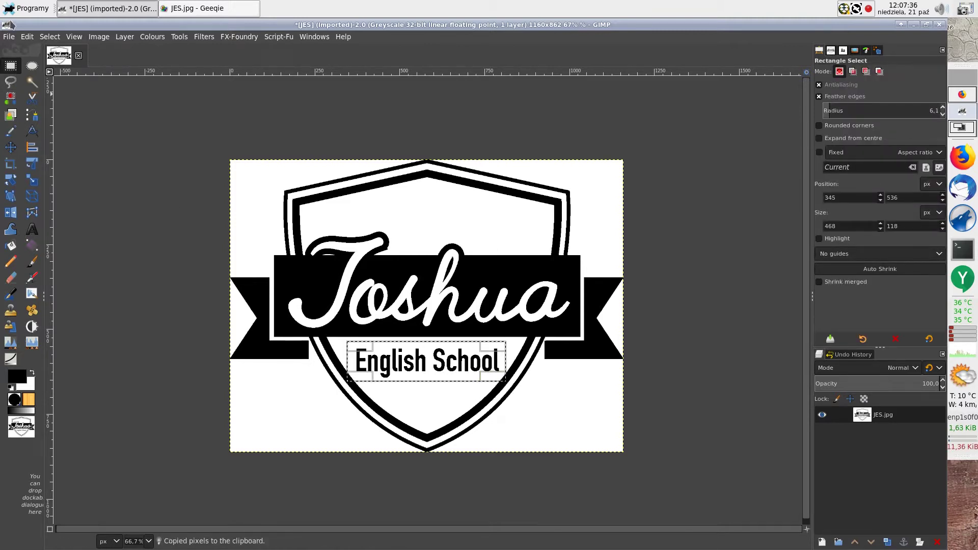
left_click(9, 37)
mouse_move(26, 60)
left_click(166, 63)
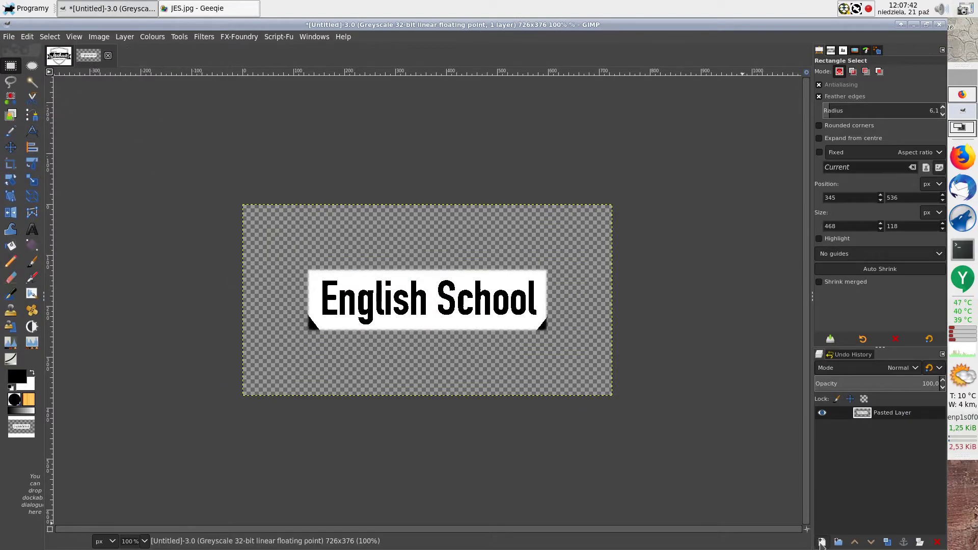
Flatten the lettering image and paint over the two black fragments below the text in white.
left_click(99, 36)
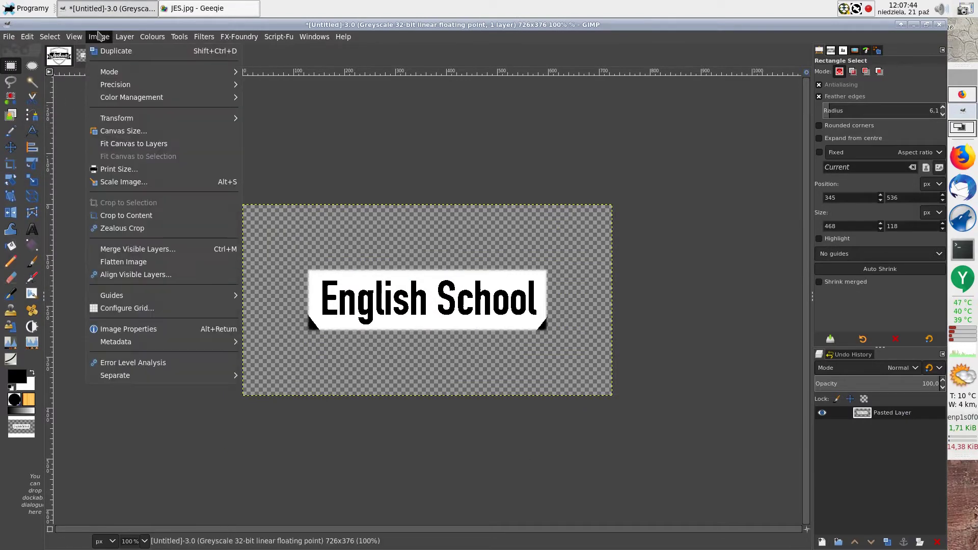
left_click(136, 263)
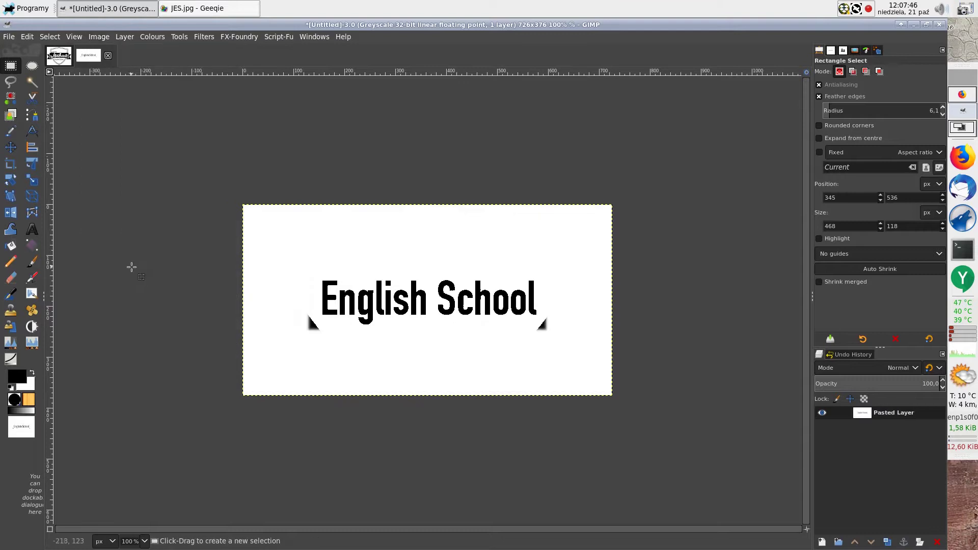
left_click(32, 261)
key("x")
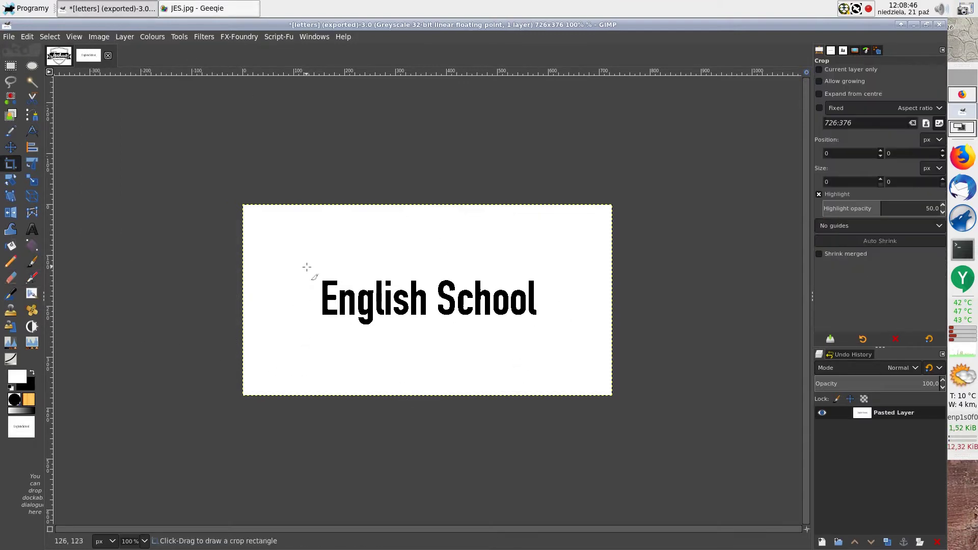
Crop the image closely around "English School" to about 475 × 134 px and export it to letters.png.
left_click_drag(306, 268, 549, 336)
key("Return")
key("ctrl+e")
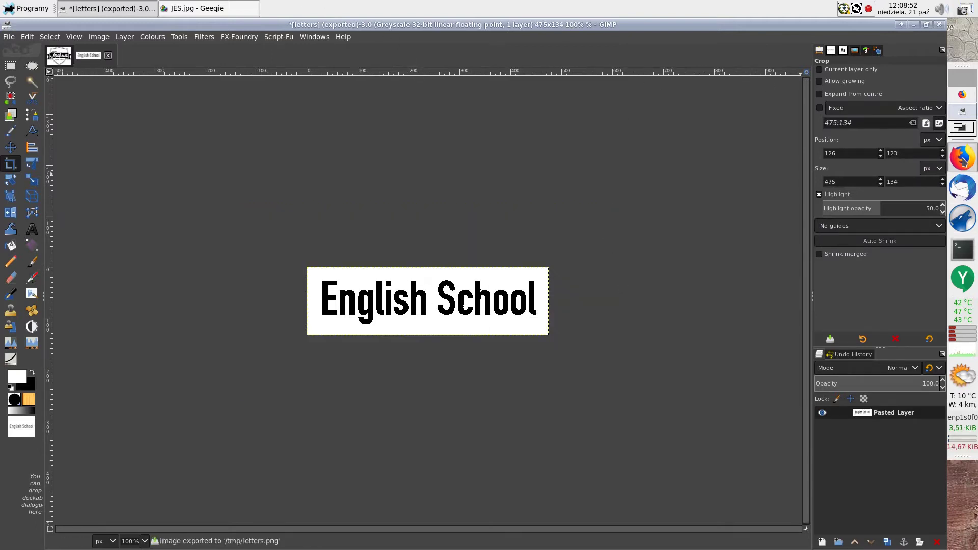
Switch to Firefox, search Google for "font finder" and open the Font Squirrel font identifier.
type("font finder")
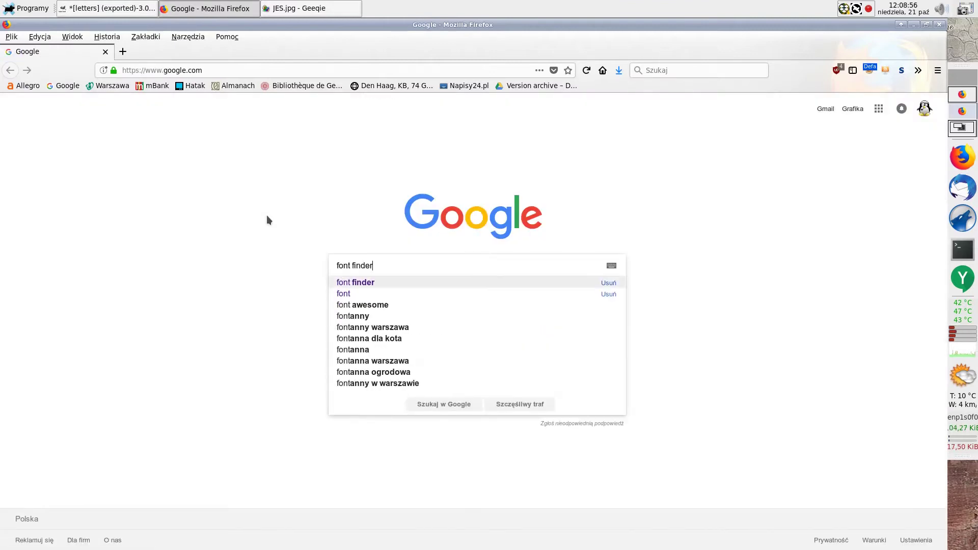
key("Return")
left_click(197, 186)
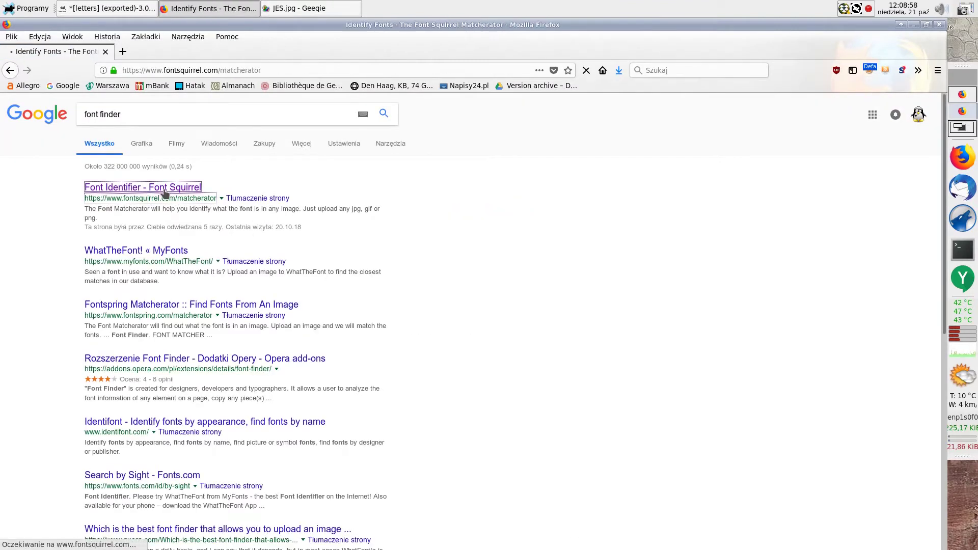
Upload letters.png from the tmp folder to the font identifier.
left_click(432, 394)
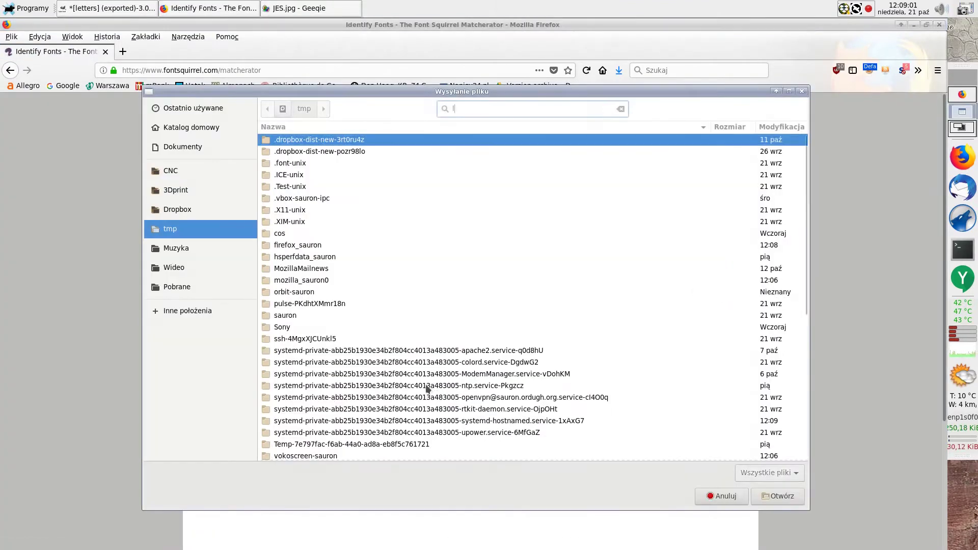
type("lett")
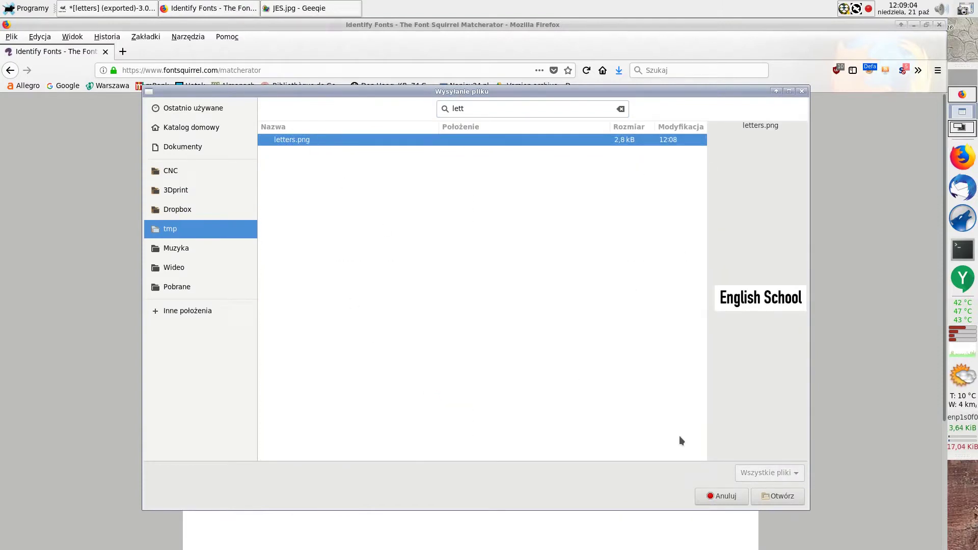
key("Return")
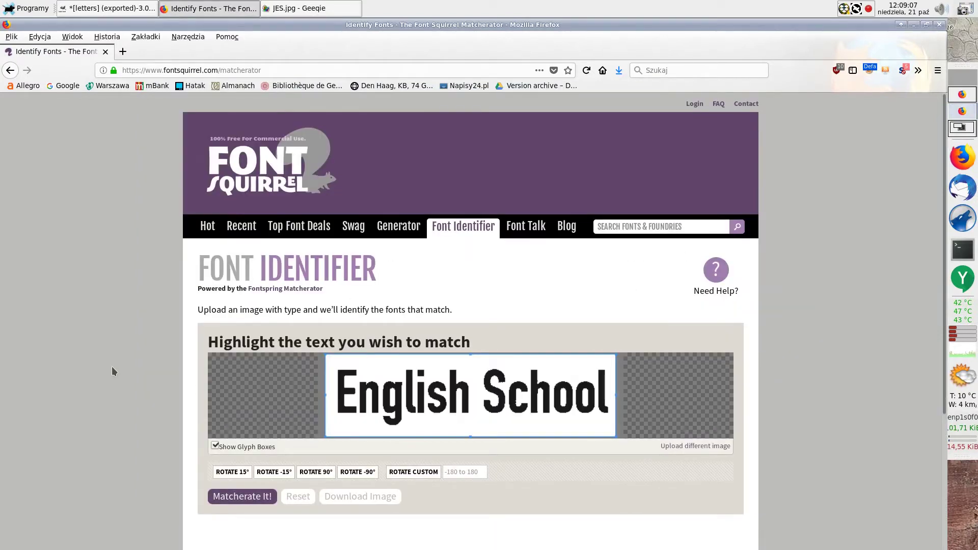
Run the font match on the uploaded lettering and compare the suggested fonts with the image.
scroll(112, 366, "down", 2)
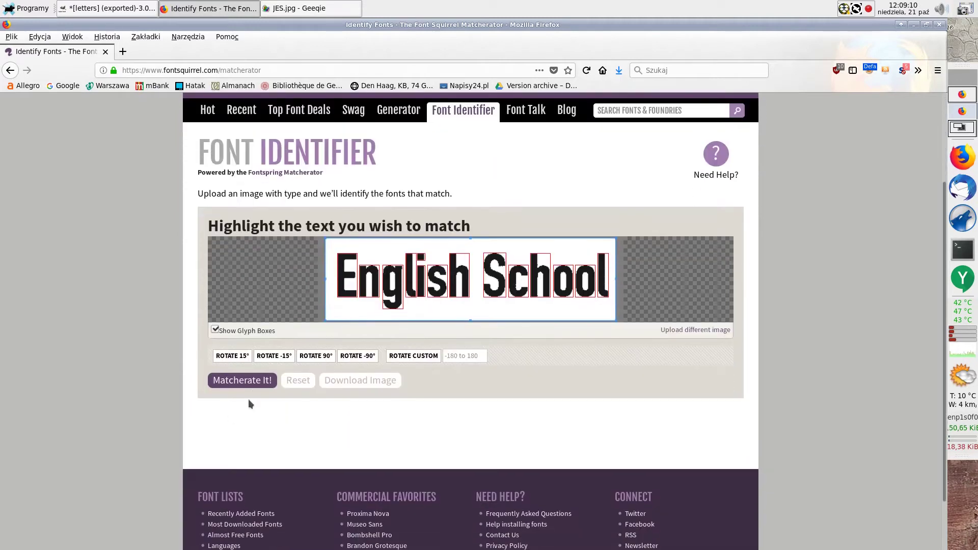
left_click(254, 383)
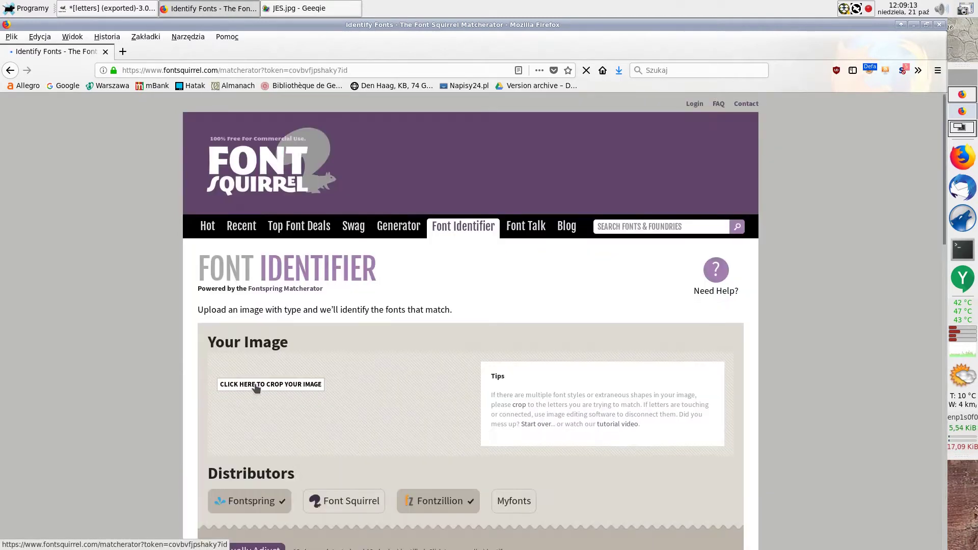
scroll(130, 398, "down", 8)
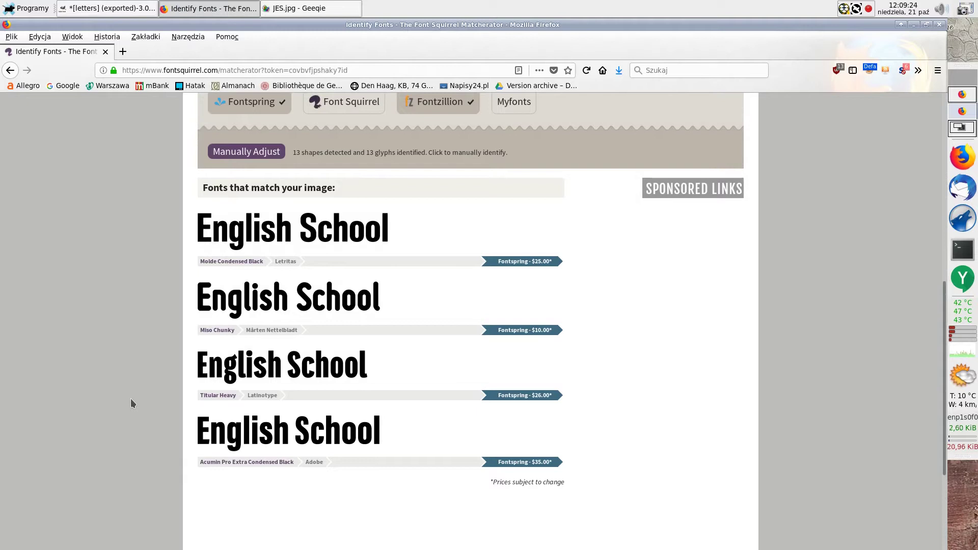
scroll(130, 398, "up", 4)
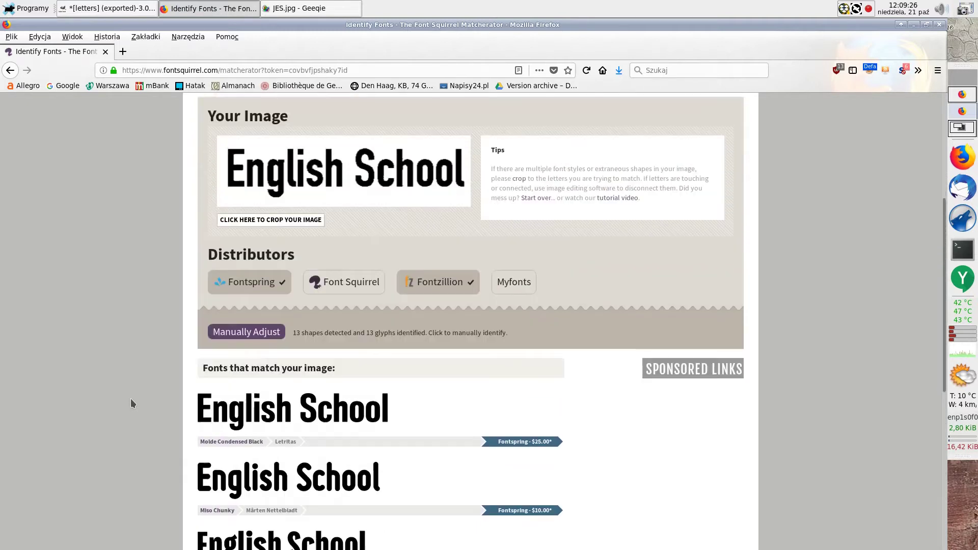
scroll(131, 403, "down", 3)
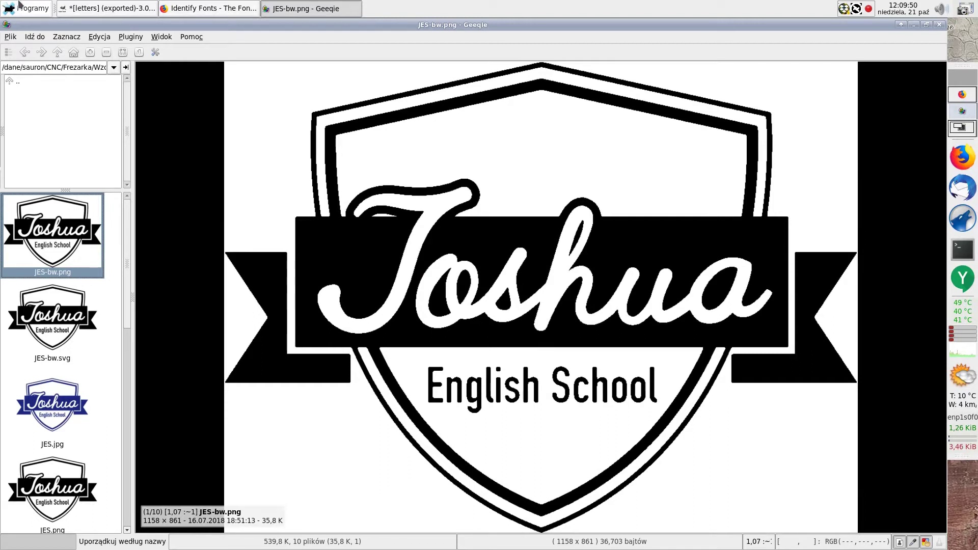
Launch Inkscape and import JES-bw.png from Geeqie into the new document.
left_click(20, 6)
mouse_move(53, 152)
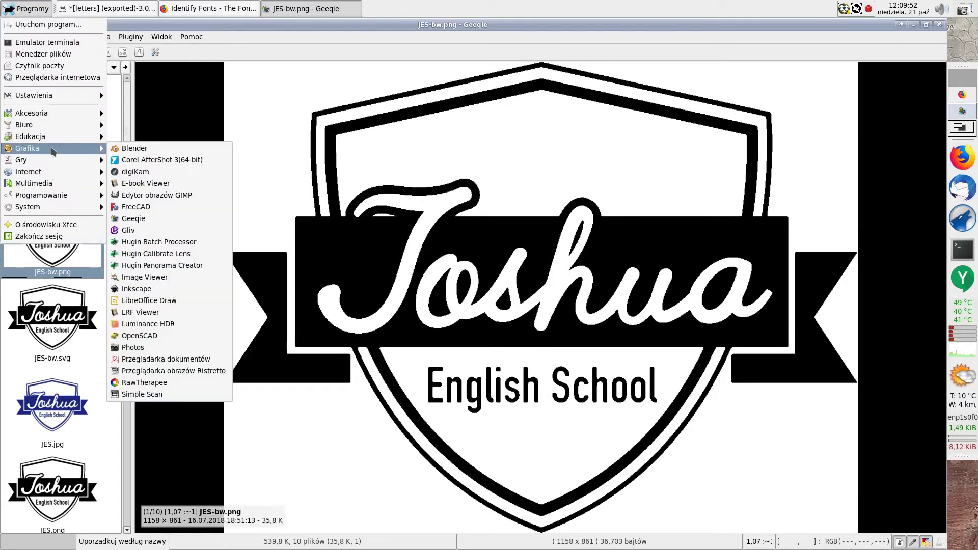
left_click(169, 289)
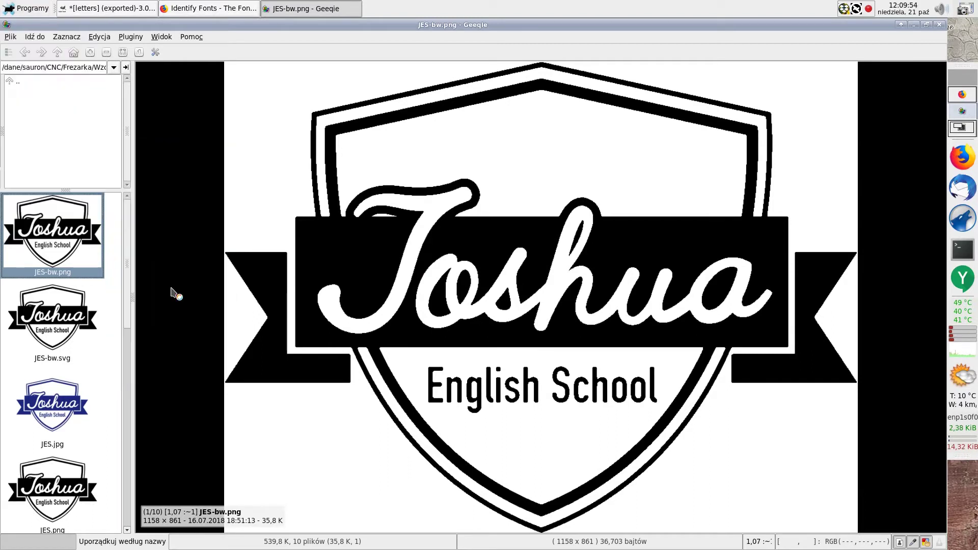
left_click(285, 8)
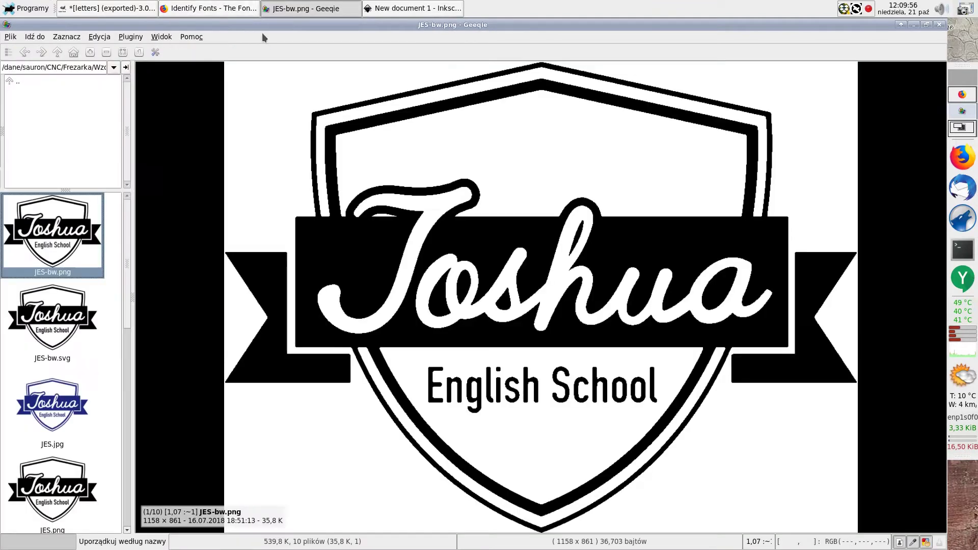
left_click_drag(64, 230, 428, 275)
left_click(550, 352)
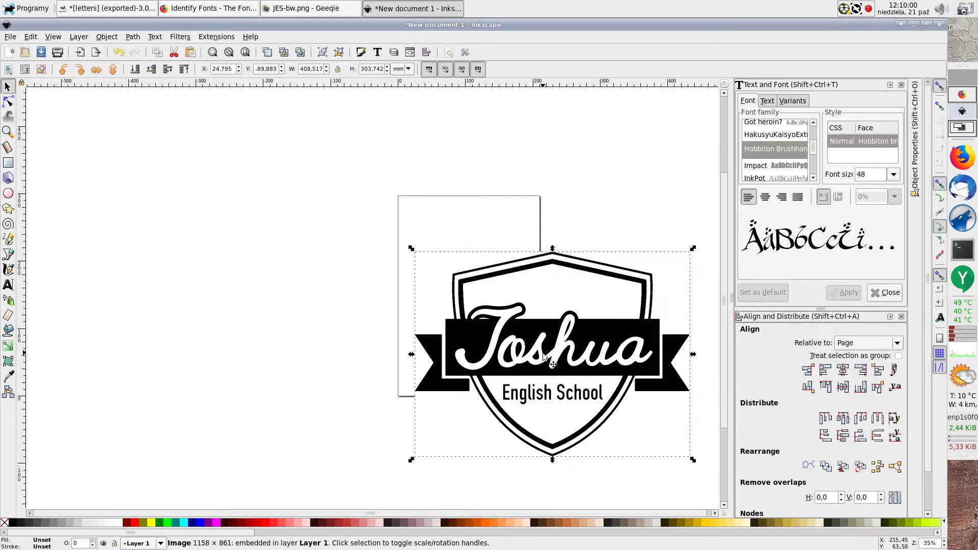
Move the imported logo over the page, to about X -86 mm, Y -3 mm.
scroll(499, 300, "up", 1)
left_click_drag(641, 359, 495, 298)
scroll(495, 298, "up", 1)
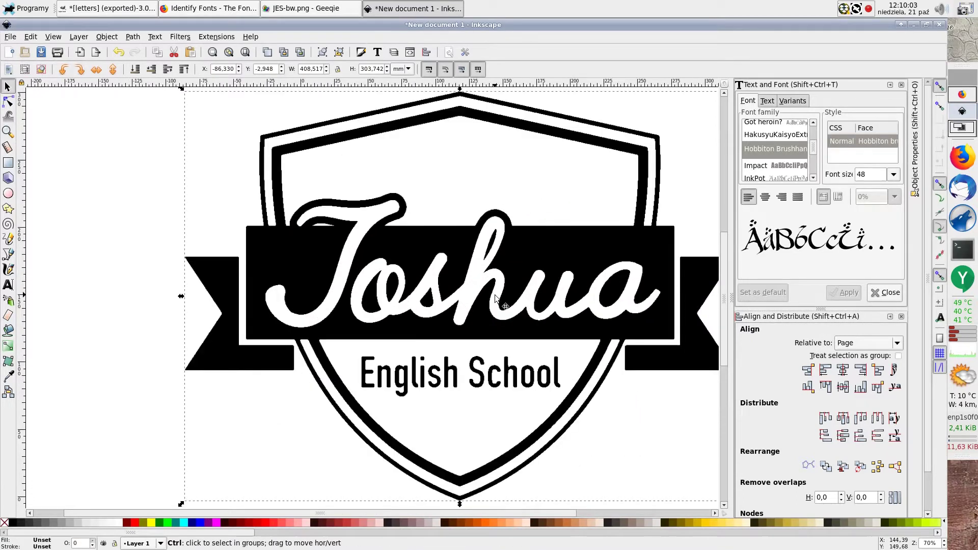
Trace the imported logo bitmap into a single-scan path by brightness cutoff at threshold 0,450, and close the trace settings.
left_click(134, 36)
left_click(149, 79)
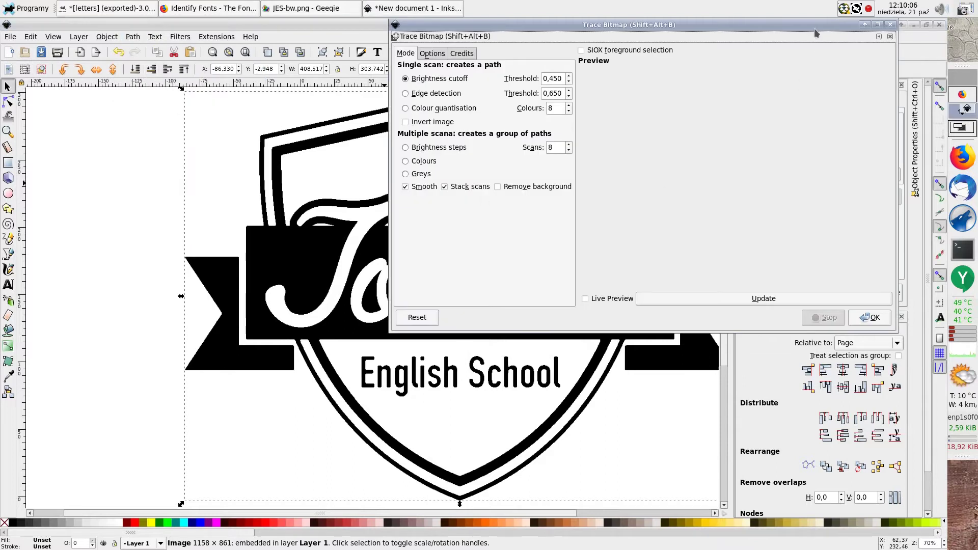
left_click_drag(814, 25, 601, 146)
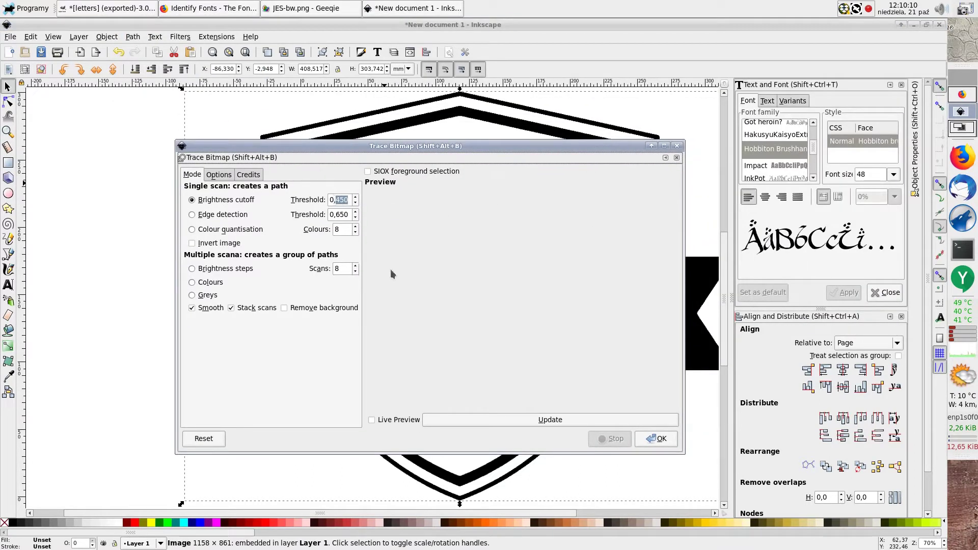
left_click(474, 421)
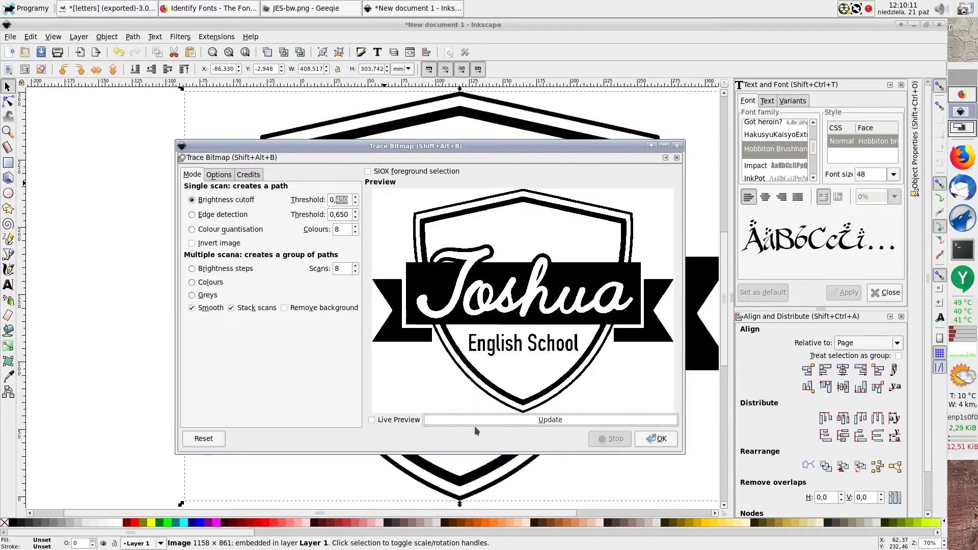
left_click(668, 442)
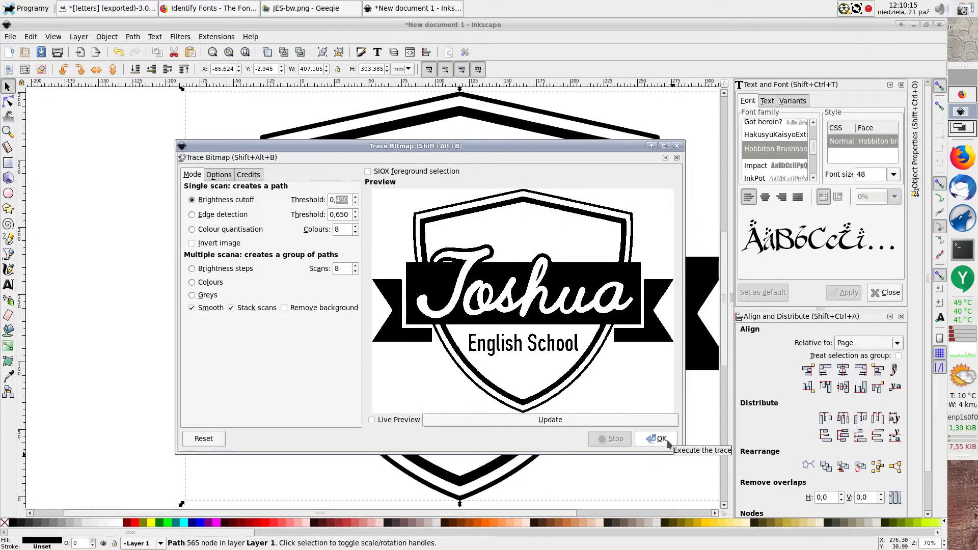
left_click(678, 147)
Move the traced path about 81 mm sideways off the bitmap and compare the edges of the two shield outlines.
left_click_drag(580, 251, 470, 252)
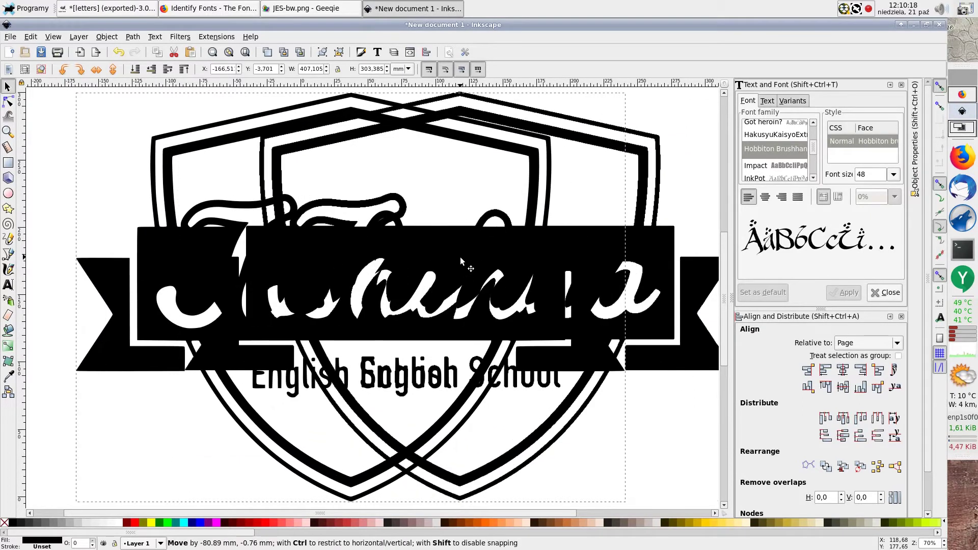
scroll(412, 467, "up", 5)
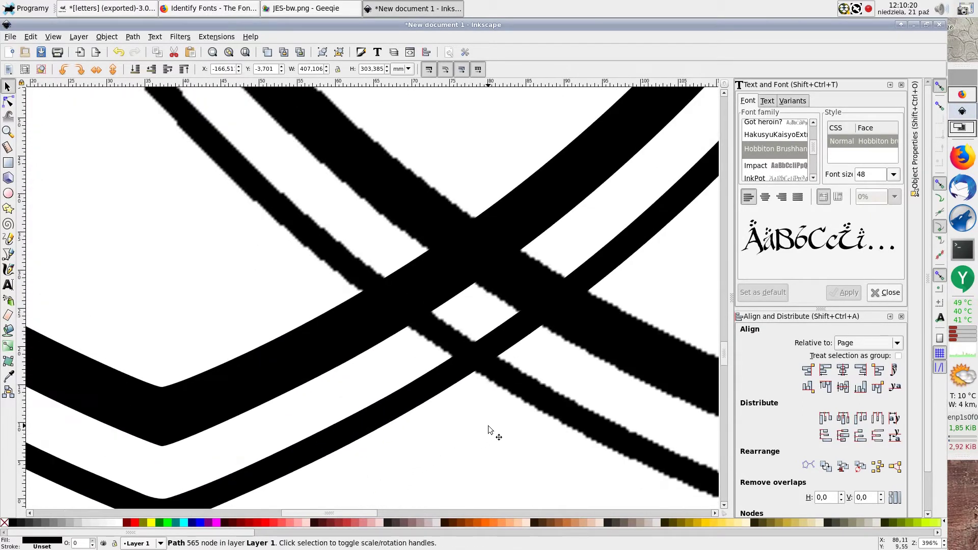
scroll(489, 428, "right", 6)
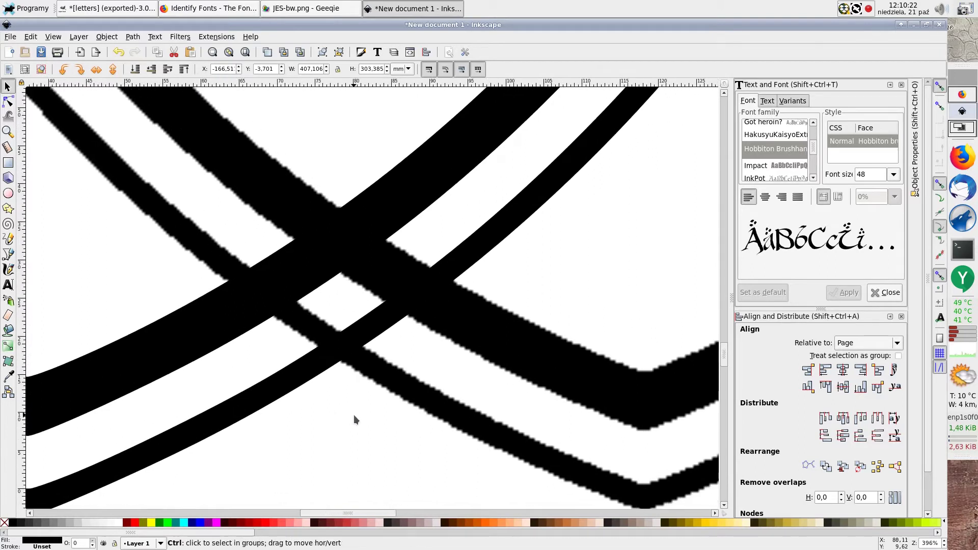
scroll(355, 420, "down", 6)
Move the traced path fully clear of the bitmap, inspect its English School letter shapes, and undo the moves.
left_click_drag(270, 271, 60, 268)
scroll(81, 330, "left", 8)
scroll(286, 328, "up", 6)
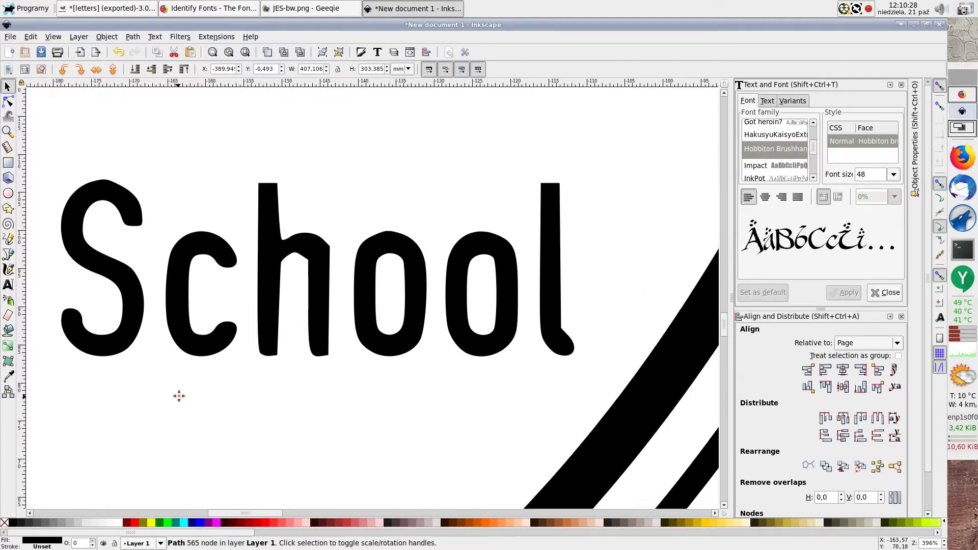
left_click_drag(51, 394, 464, 403)
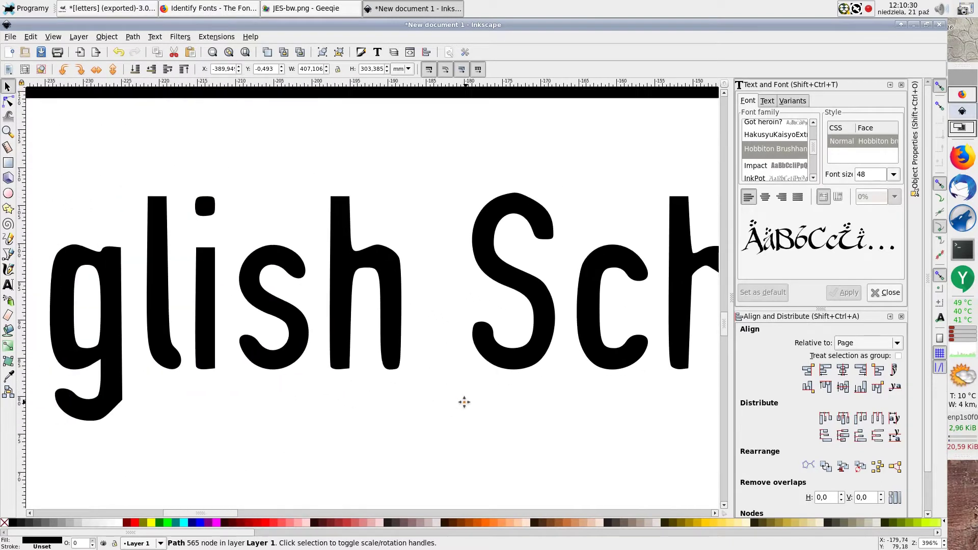
left_click_drag(118, 397, 313, 396)
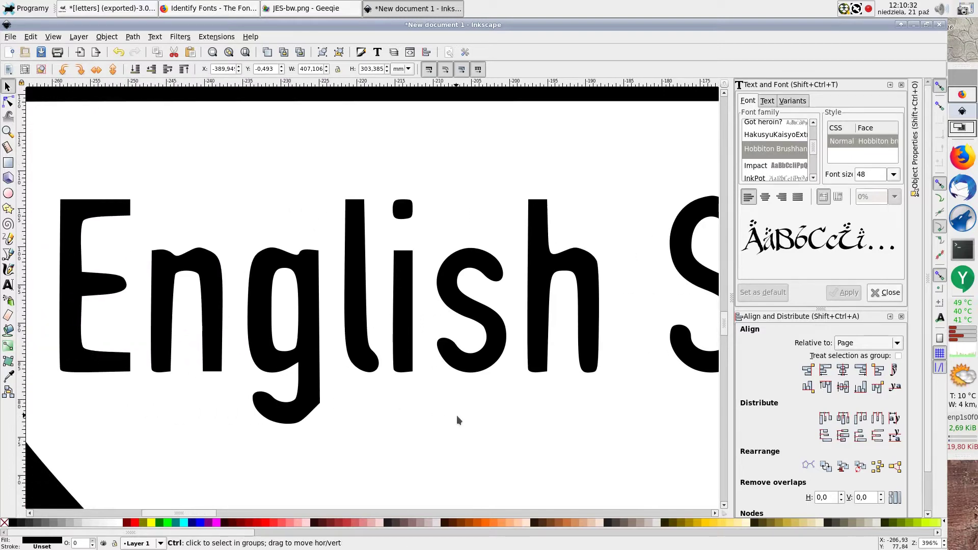
scroll(459, 419, "down", 4)
scroll(459, 419, "down", 2)
key("ctrl+z")
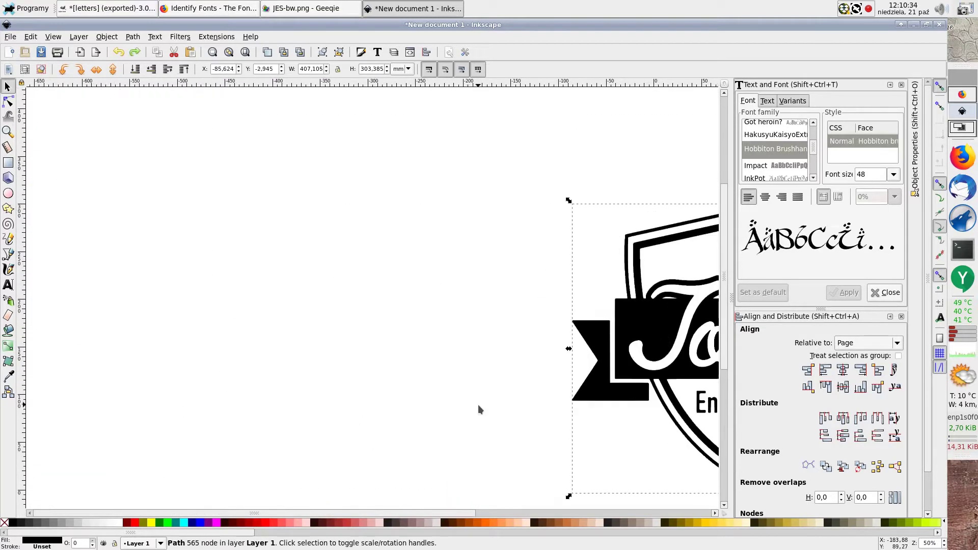
Delete the English School lettering nodes from the traced path, keeping the rest of the logo.
left_click_drag(478, 408, 56, 320)
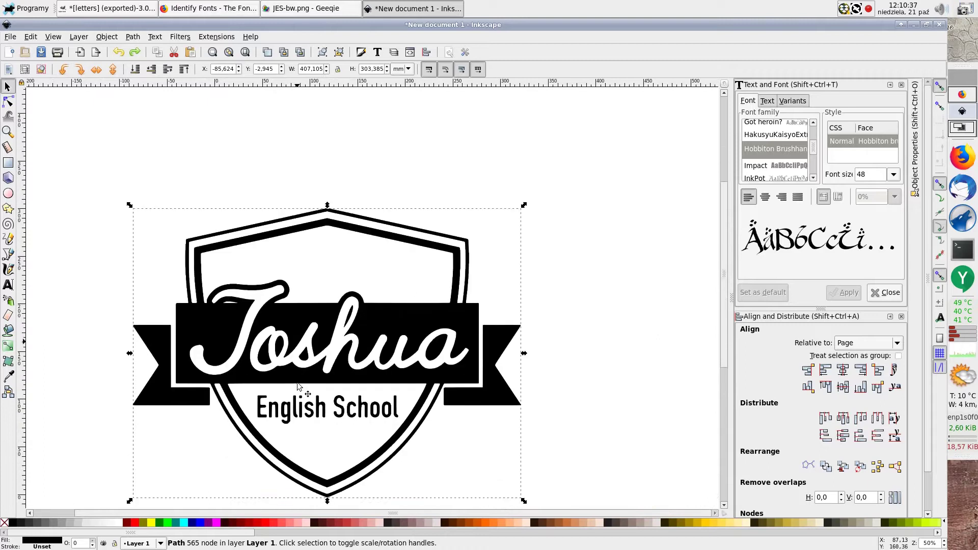
scroll(298, 387, "up", 3)
scroll(298, 386, "up", 1)
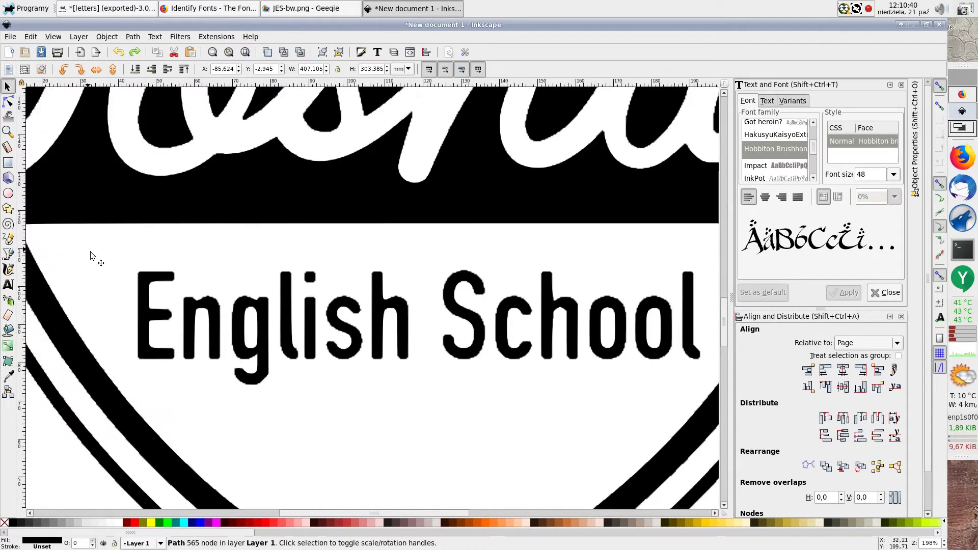
key("n")
left_click_drag(125, 257, 713, 396)
key("ctrl+l")
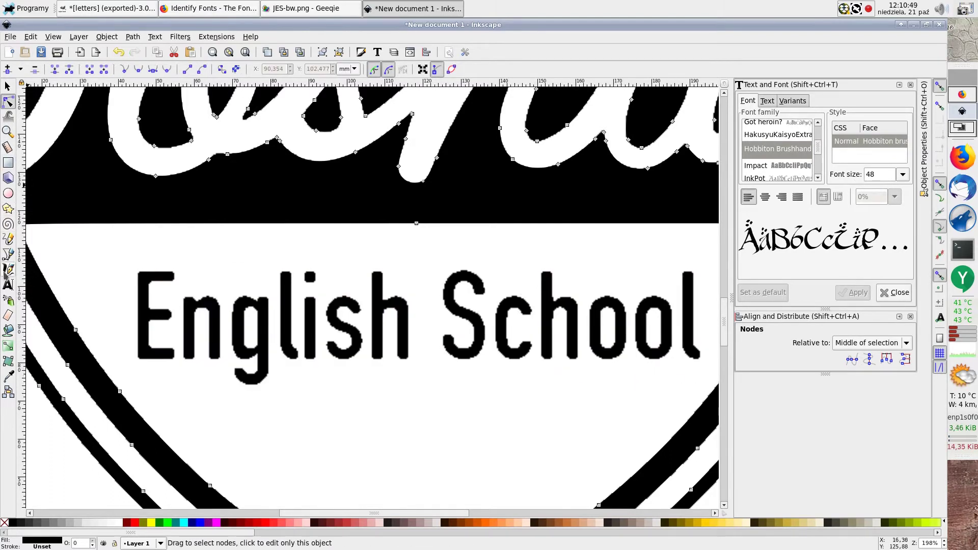
Add the text "English School" at the bitmap lettering and set its font to TGL 0-1451 Engschrift.
left_click(9, 285)
left_click(141, 270)
type("E")
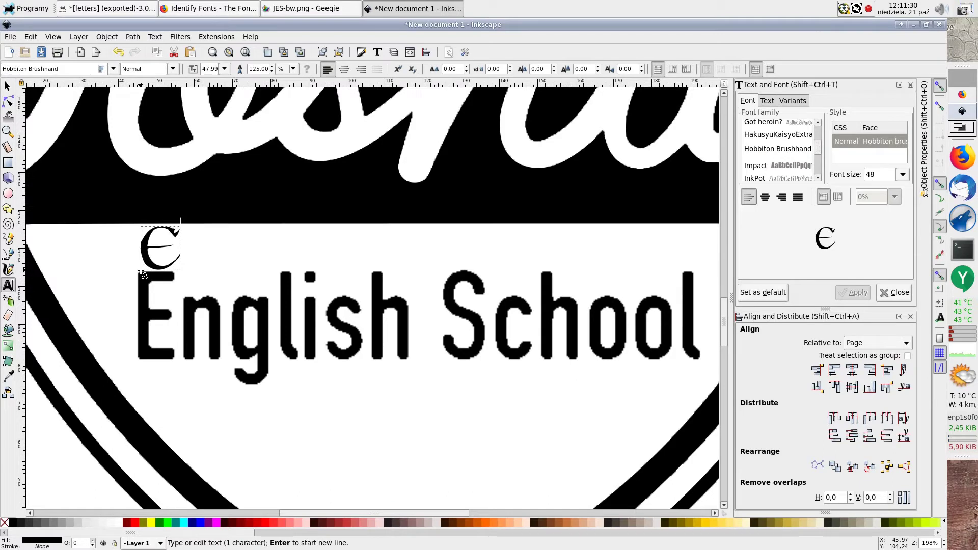
type("nglish School")
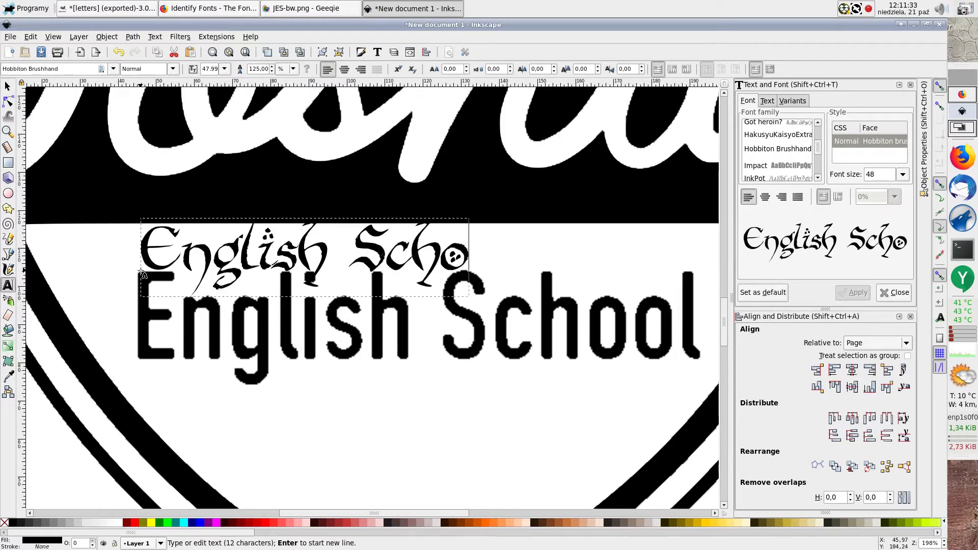
left_click(853, 264)
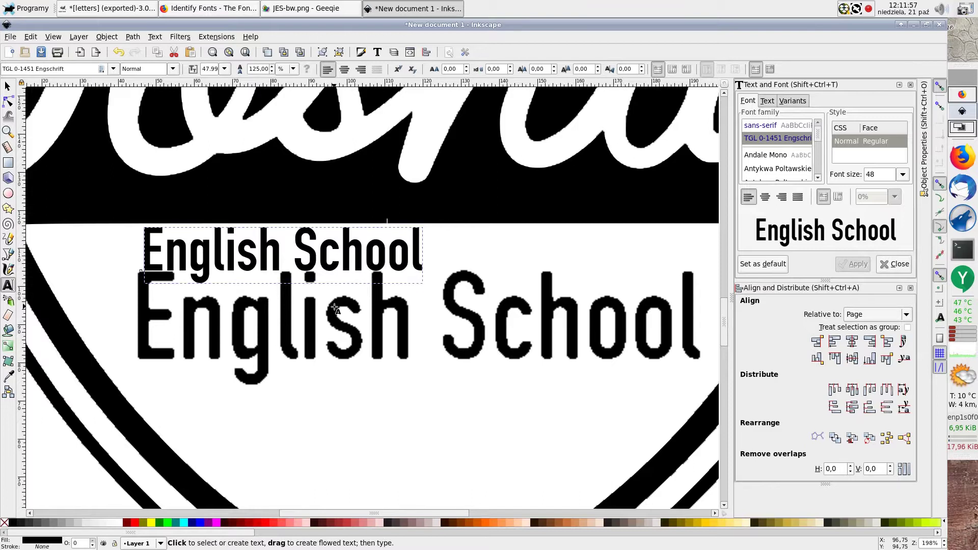
left_click(895, 264)
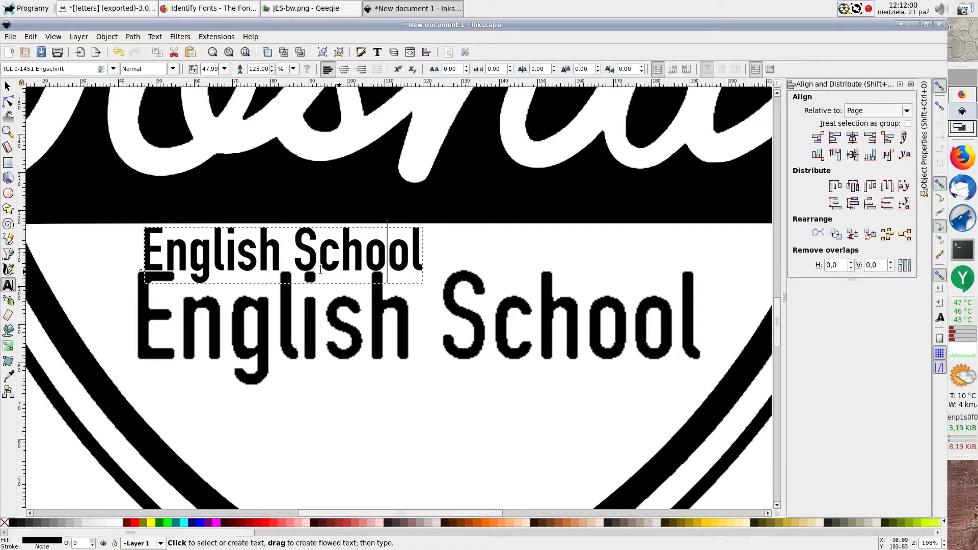
Place the new text over the bitmap's English School lettering and scale it to about 148 × 30 mm to match.
left_click(7, 87)
left_click_drag(277, 265, 270, 310)
left_click_drag(424, 338, 709, 395)
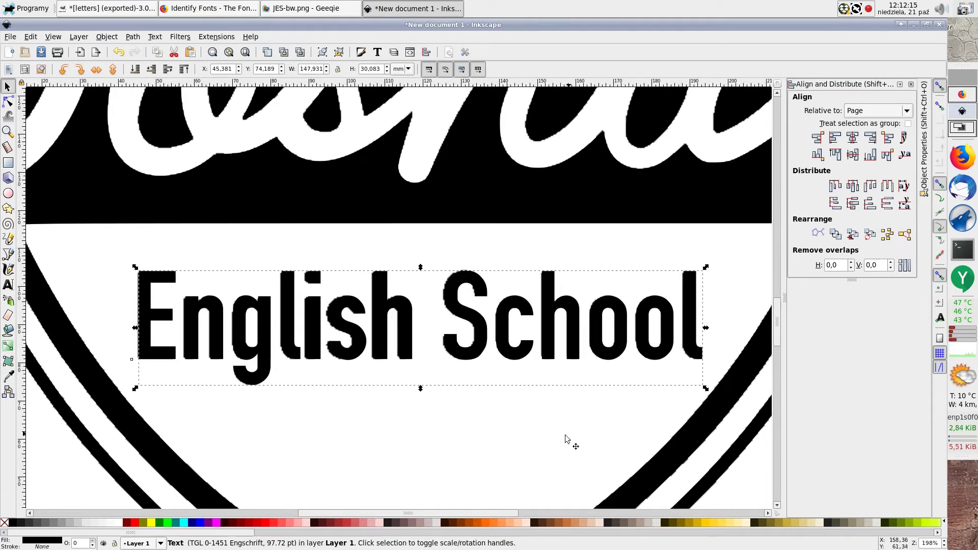
Delete the imported bitmap from beneath the traced path and the new text.
left_click(566, 439)
scroll(565, 440, "down", 2)
scroll(618, 421, "up", 3)
left_click(621, 414)
left_click(662, 431)
key("Delete")
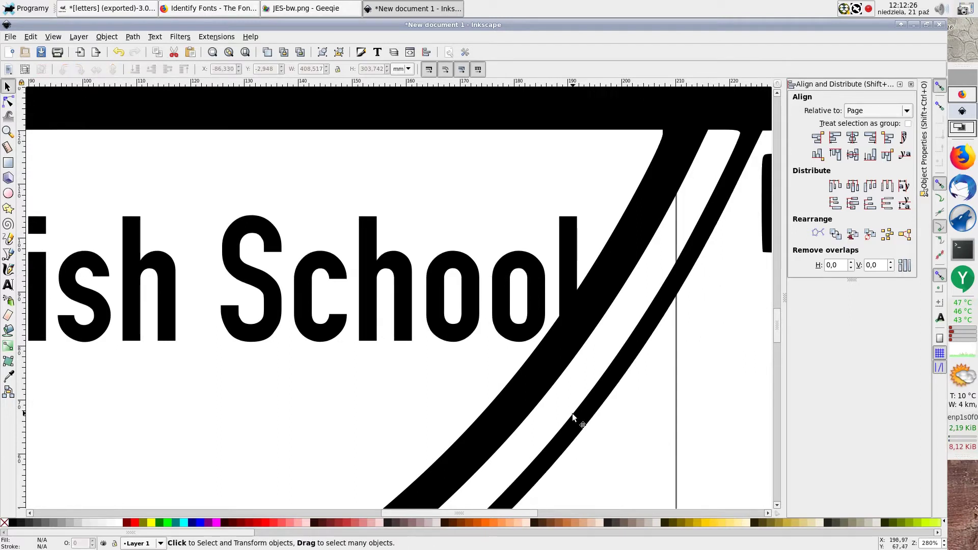
Shift the traced logo path slightly, to about X -85 mm, Y -5 mm, and deselect it.
left_click(537, 382)
scroll(542, 388, "down", 2)
left_click_drag(547, 395, 572, 426)
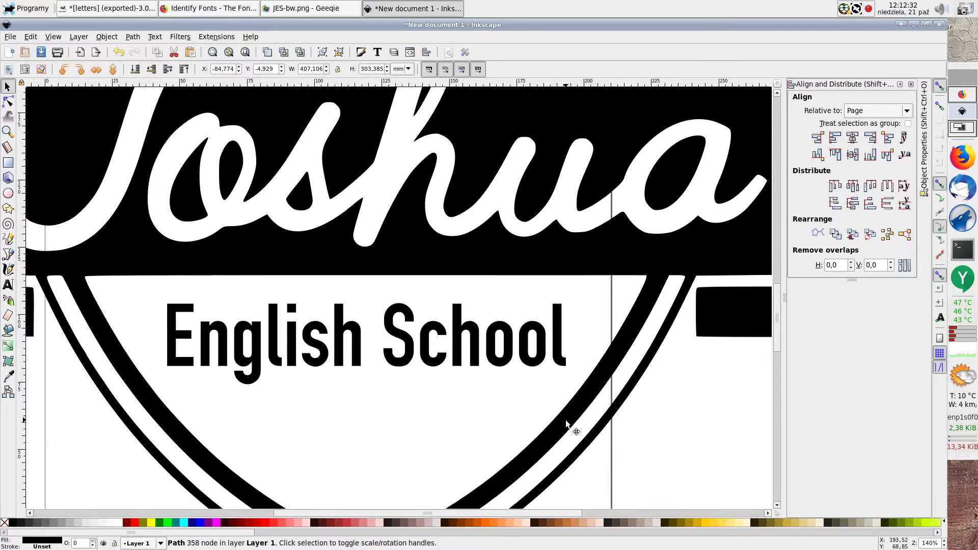
left_click(448, 411)
Convert the English School text object to paths.
left_click_drag(159, 299, 577, 390)
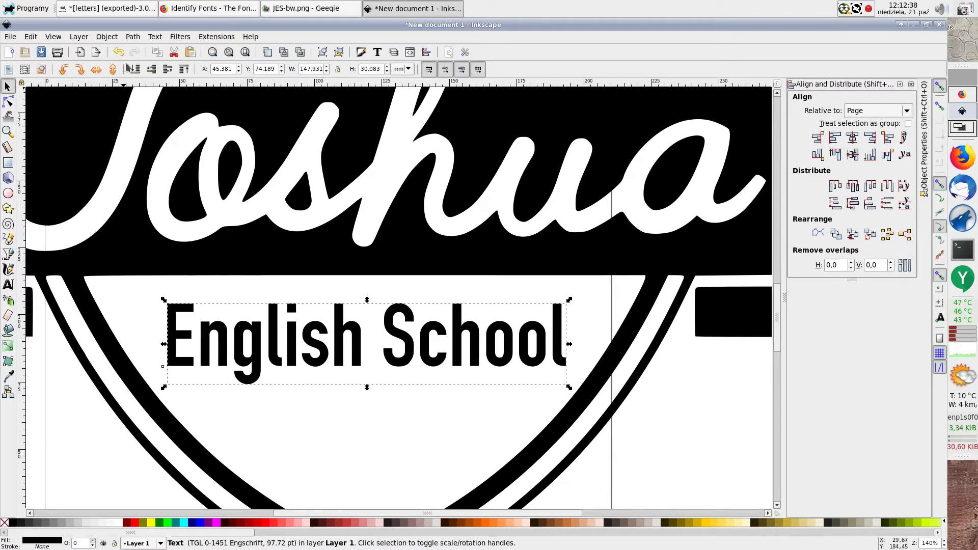
left_click(132, 36)
left_click(142, 49)
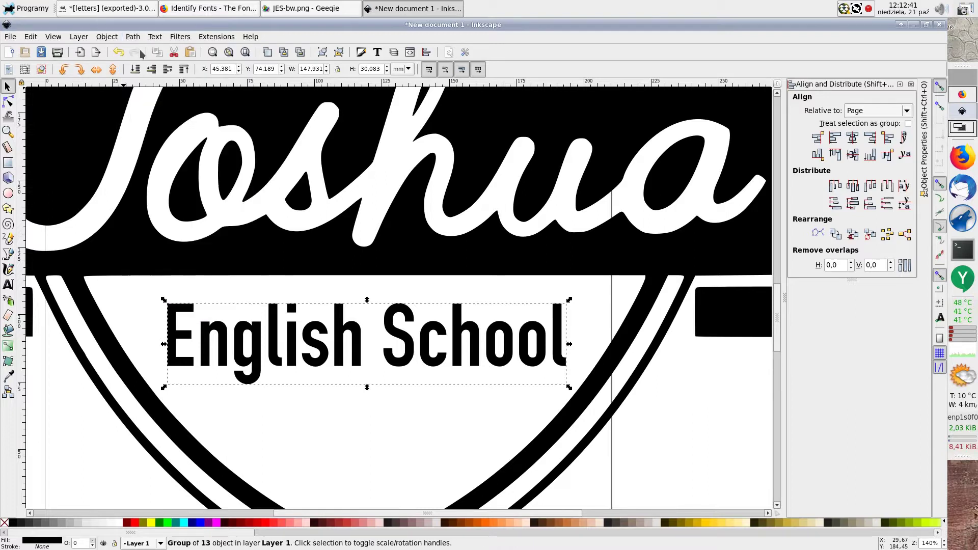
left_click(291, 423)
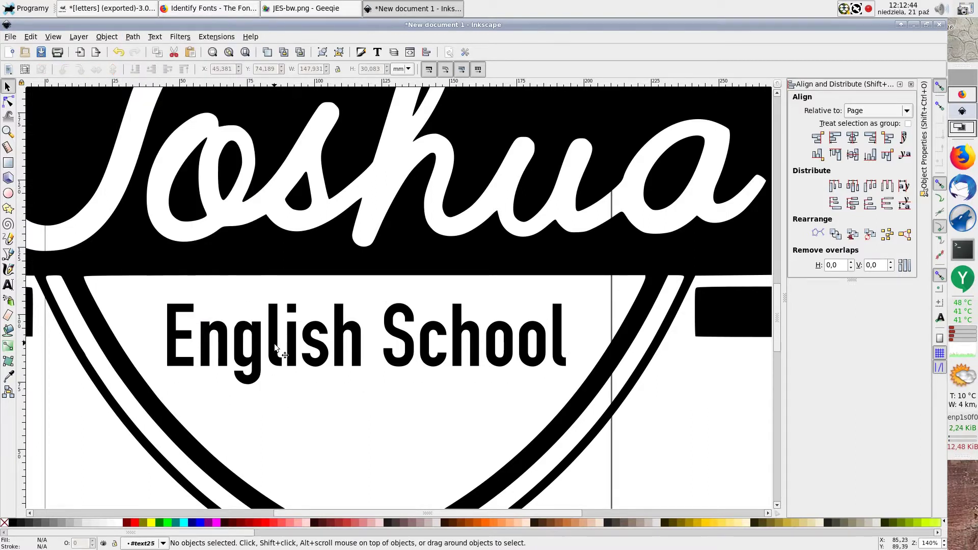
Enter the converted English School group and examine the nodes of its letters.
double_click(275, 348)
left_click_drag(211, 324, 362, 389)
scroll(329, 370, "up", 4)
left_click(328, 368)
scroll(332, 389, "down", 4)
left_click(339, 401)
scroll(350, 400, "down", 4)
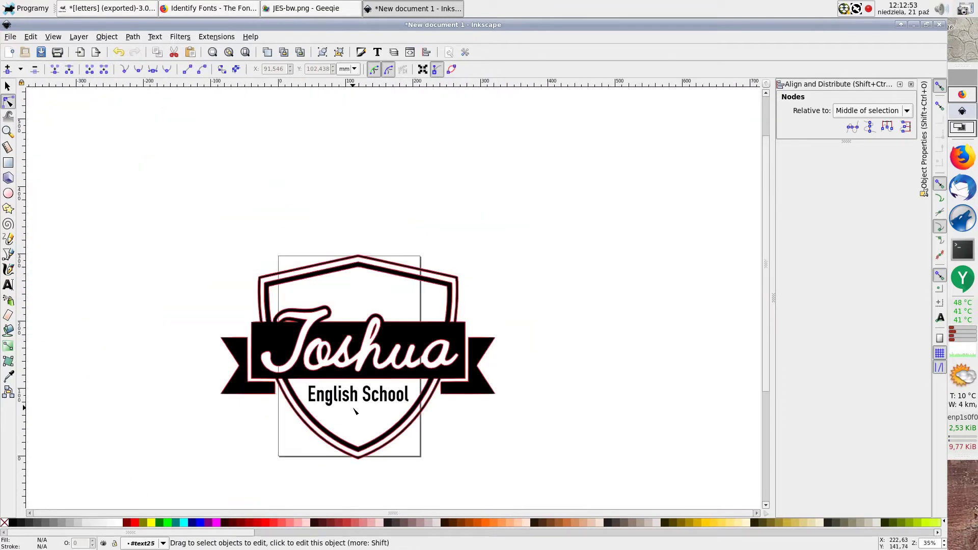
Select the traced logo together with all English School letter paths and group them.
scroll(350, 402, "up", 1)
left_click_drag(110, 163, 597, 506)
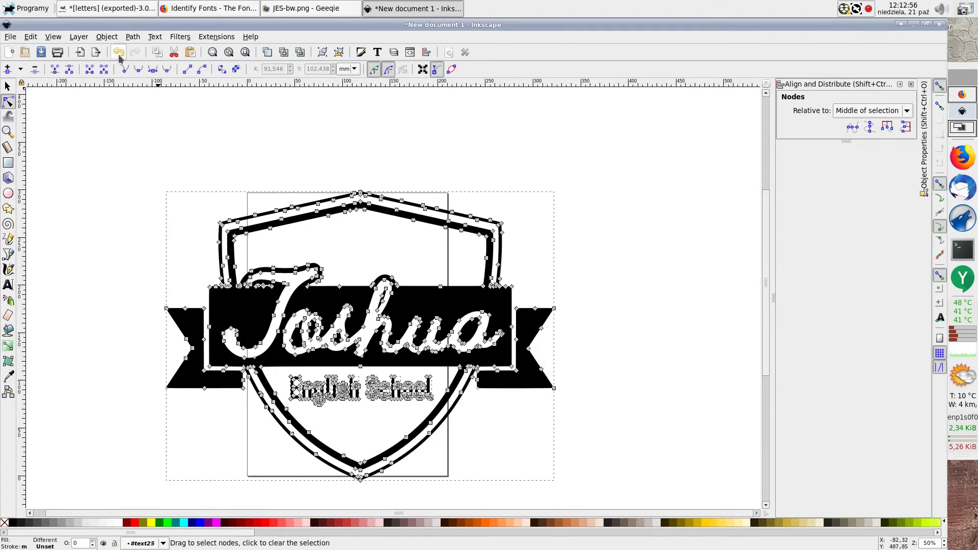
left_click(106, 36)
key("Escape")
left_click(8, 87)
left_click(530, 357)
Scale the grouped logo to about 201 × 150 mm and move it onto the page, to about X 6 mm, Y 142 mm.
left_click_drag(553, 481, 360, 338)
left_click_drag(306, 268, 392, 273)
scroll(374, 294, "up", 2)
scroll(373, 295, "up", 1)
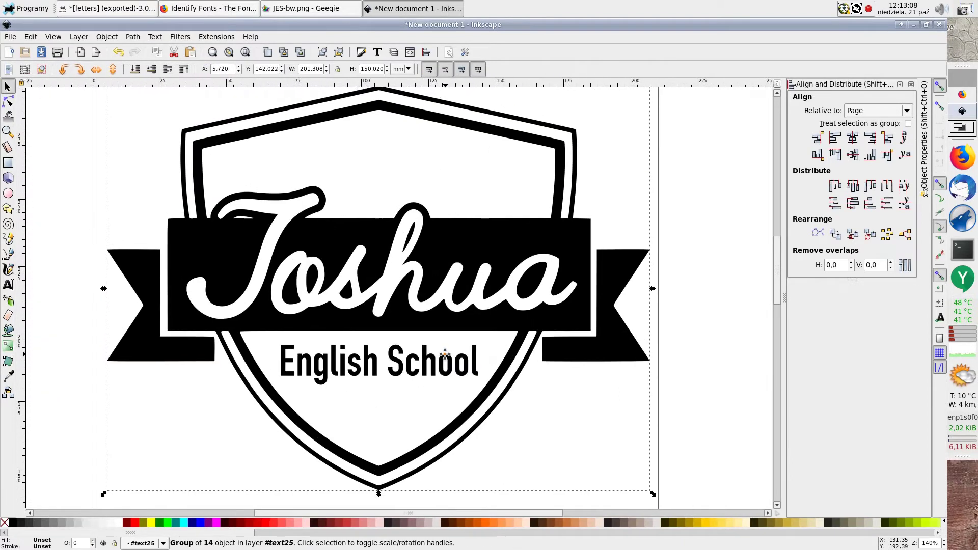
left_click(733, 383)
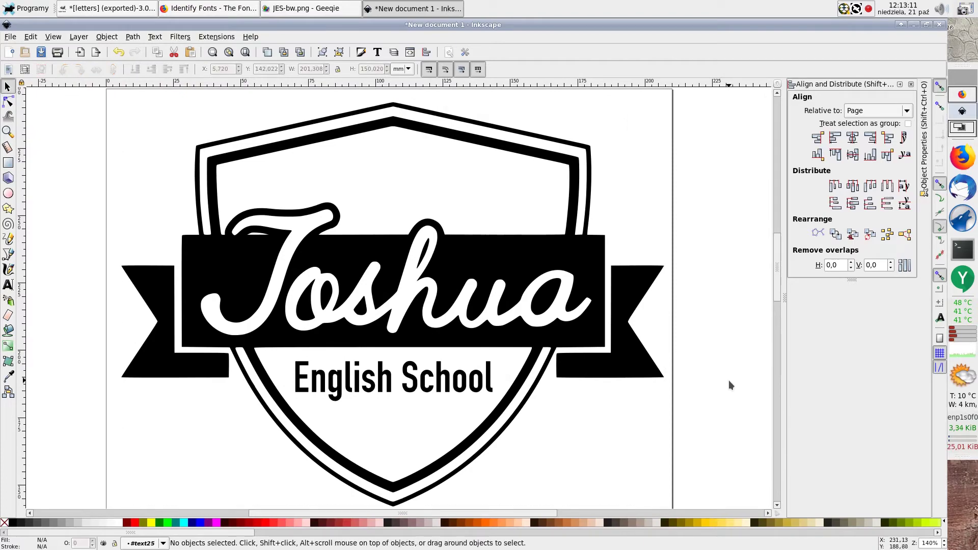
Switch to Aspire and set up a new single-sided job, 260 × 180 × 6 mm, with the XY datum at the lower-left corner.
left_click(960, 14)
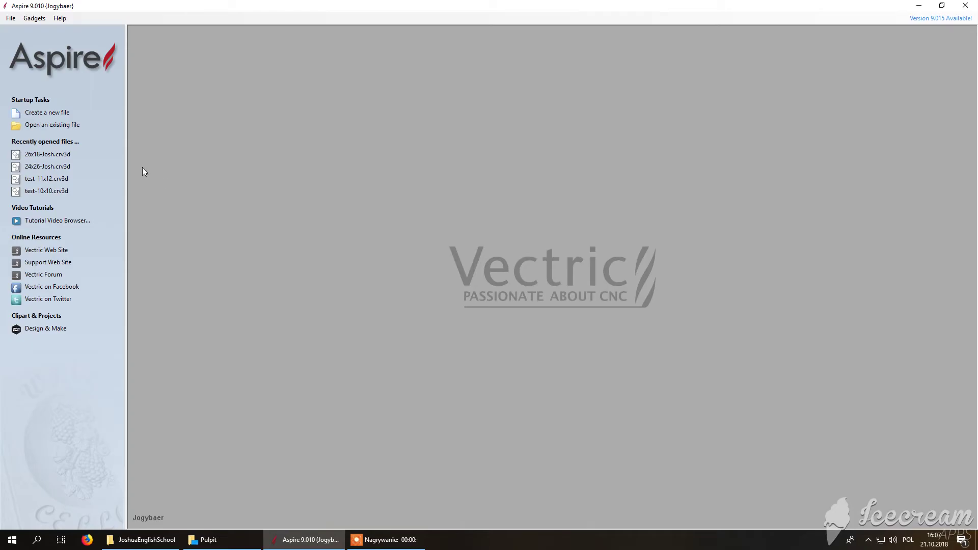
left_click(63, 113)
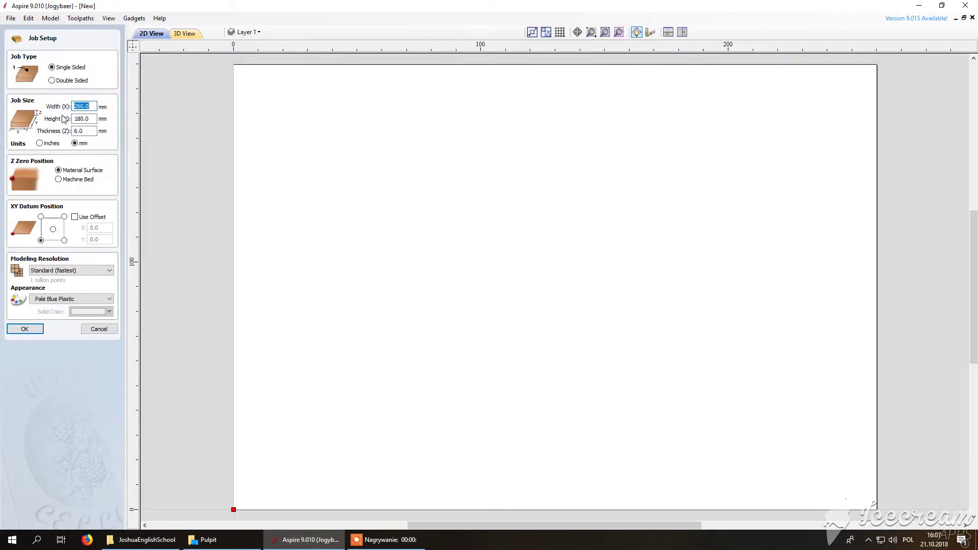
left_click(82, 107)
left_click(81, 119)
left_click_drag(81, 133, 65, 133)
left_click(42, 241)
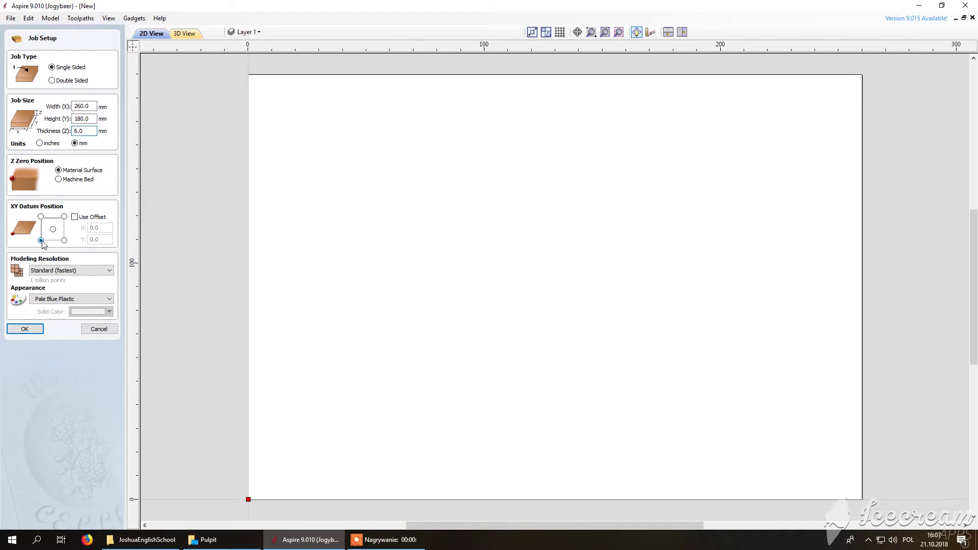
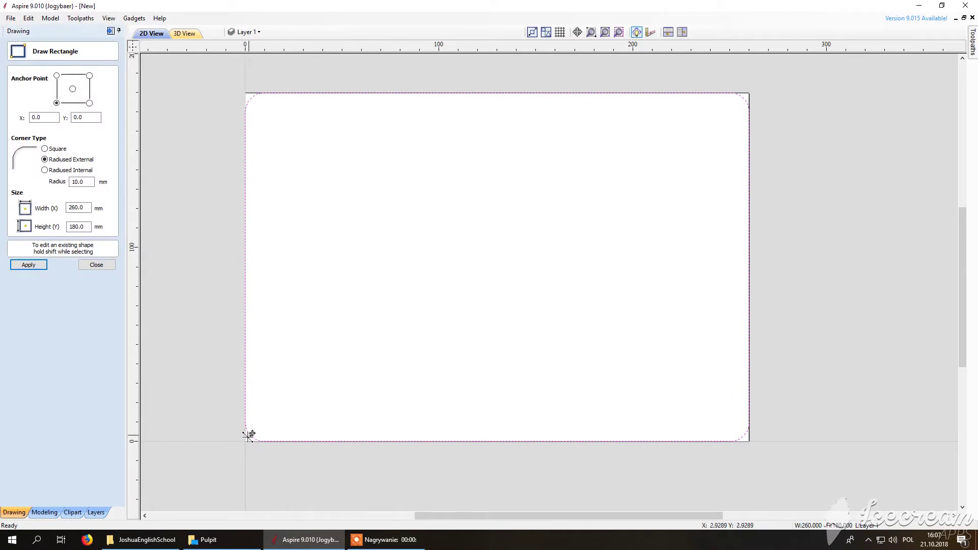
Draw a square-cornered rectangle from the job origin, spanning the 260 mm width, with a height of 45 mm.
left_click_drag(246, 441, 754, 354)
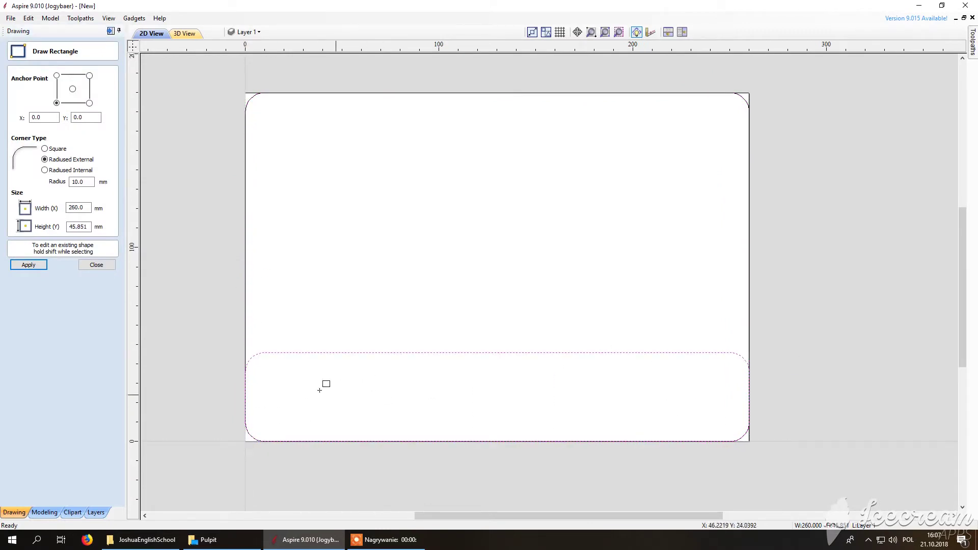
left_click(45, 150)
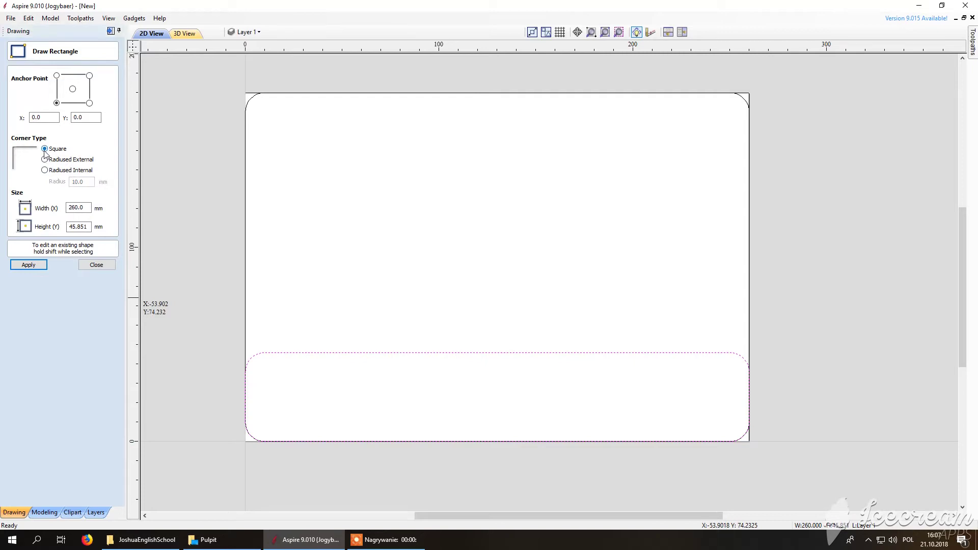
left_click(84, 226)
type("45")
key("Return")
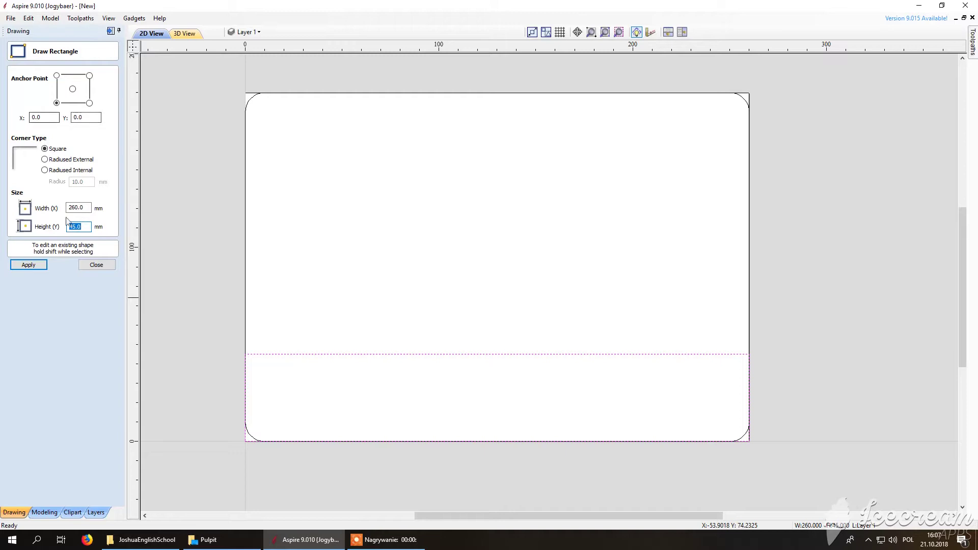
Create the 260 × 45 mm rectangle and weld it with the rounded page outline into a single shape with square lower corners.
left_click(28, 265)
left_click(97, 265)
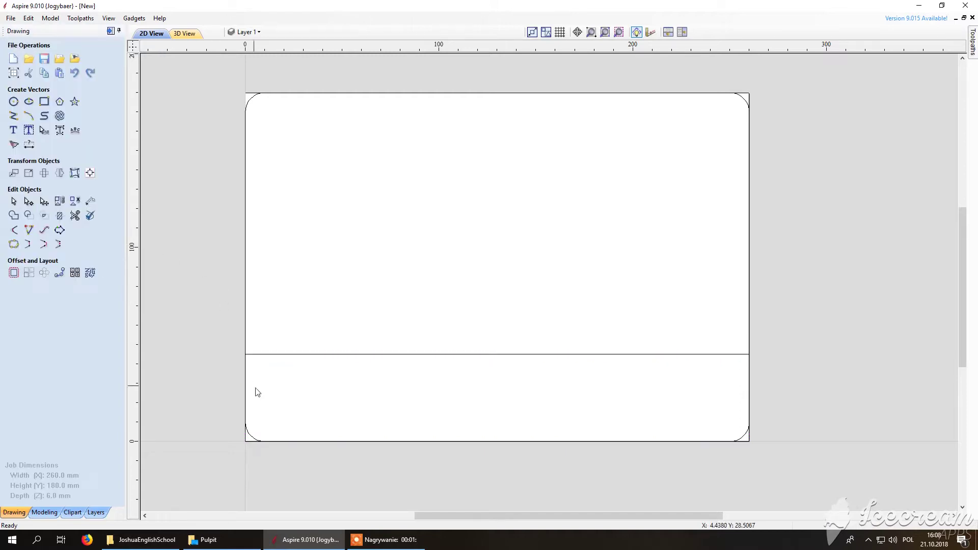
left_click(296, 355)
left_click(248, 294)
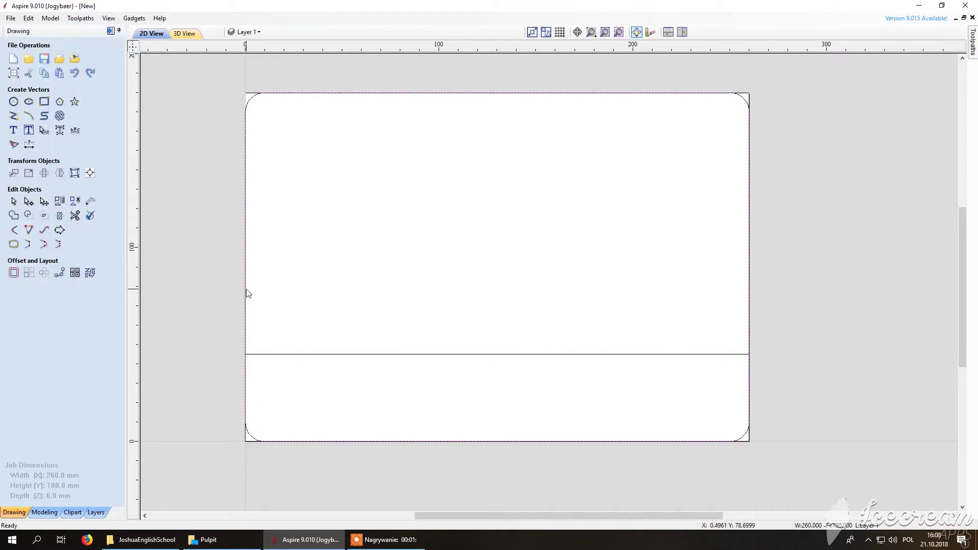
mouse_move(189, 78)
left_mouse_down()
mouse_move(542, 335)
mouse_move(773, 459)
left_mouse_up()
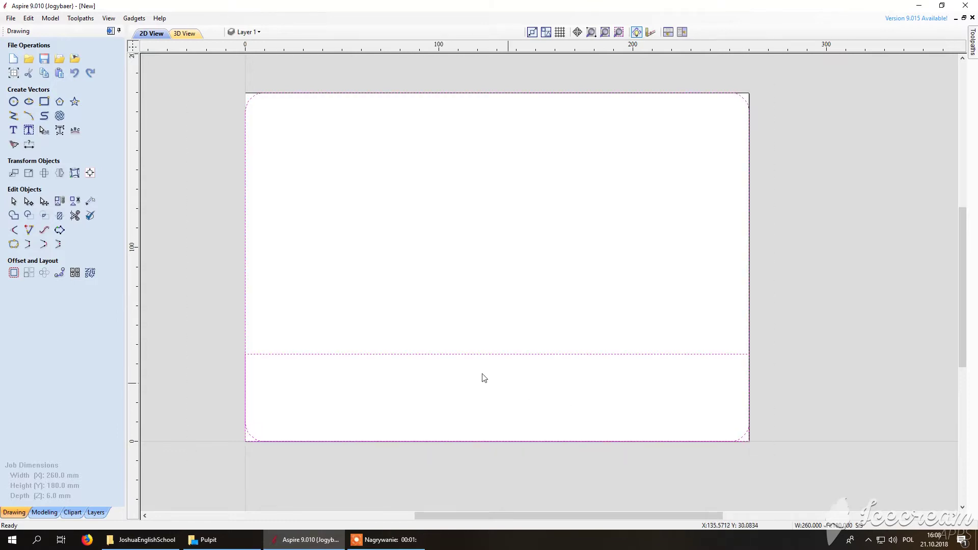
left_click(18, 218)
left_click(149, 343)
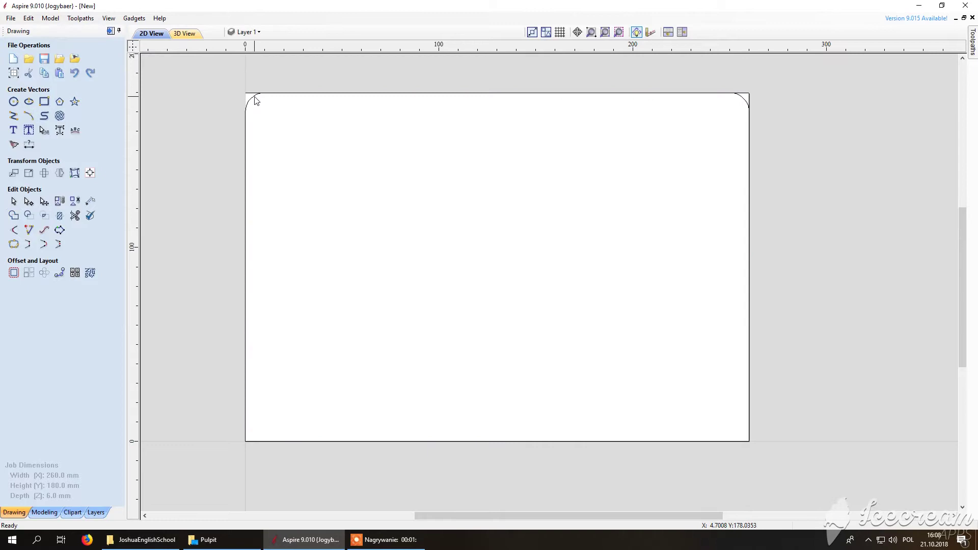
Import the logo vector file into the job and group the imported vectors.
left_click(11, 18)
mouse_move(46, 134)
left_click(142, 135)
double_click(301, 169)
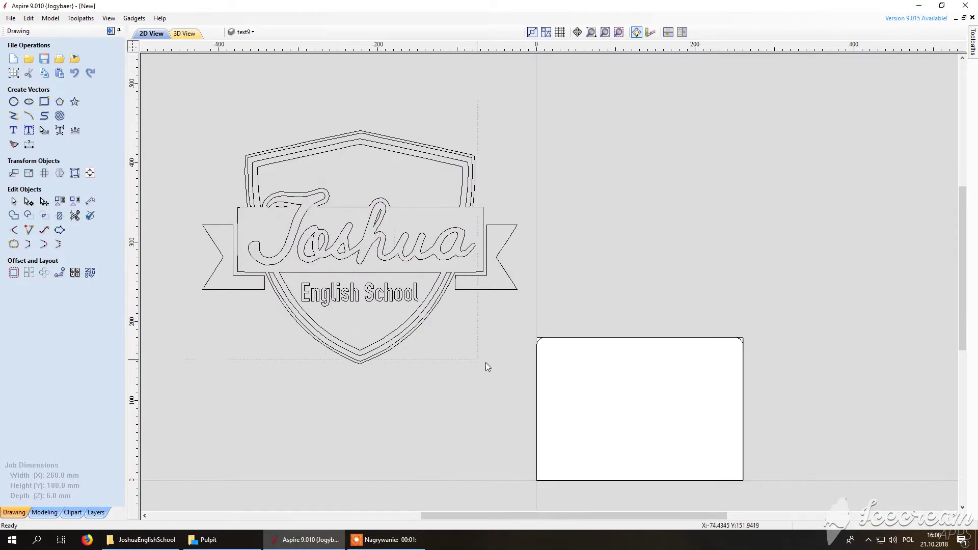
right_click(420, 272)
left_click(496, 384)
Move the grouped logo onto the material and scale it down to about 204 × 161 mm.
left_click(360, 247)
left_click_drag(360, 247, 647, 449)
left_click_drag(738, 455, 546, 318)
left_click_drag(438, 232, 524, 258)
scroll(524, 259, "up", 3)
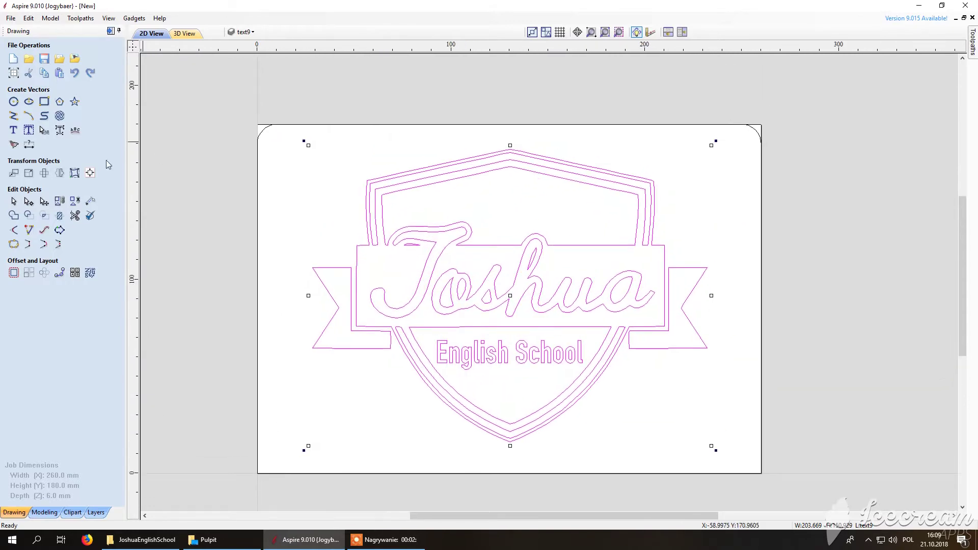
Enlarge the logo proportionally to about 214 mm wide and centre it on the material in both directions.
left_click(90, 174)
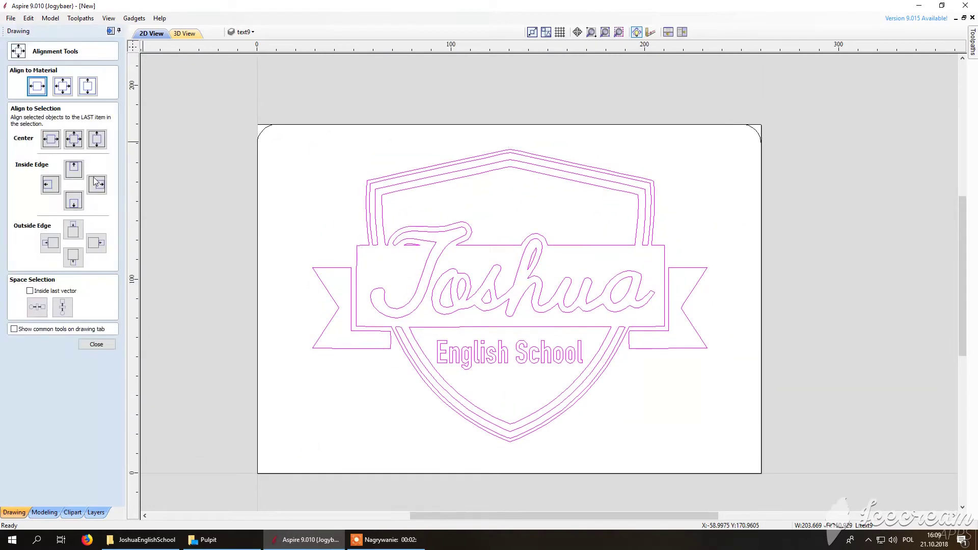
left_click(63, 86)
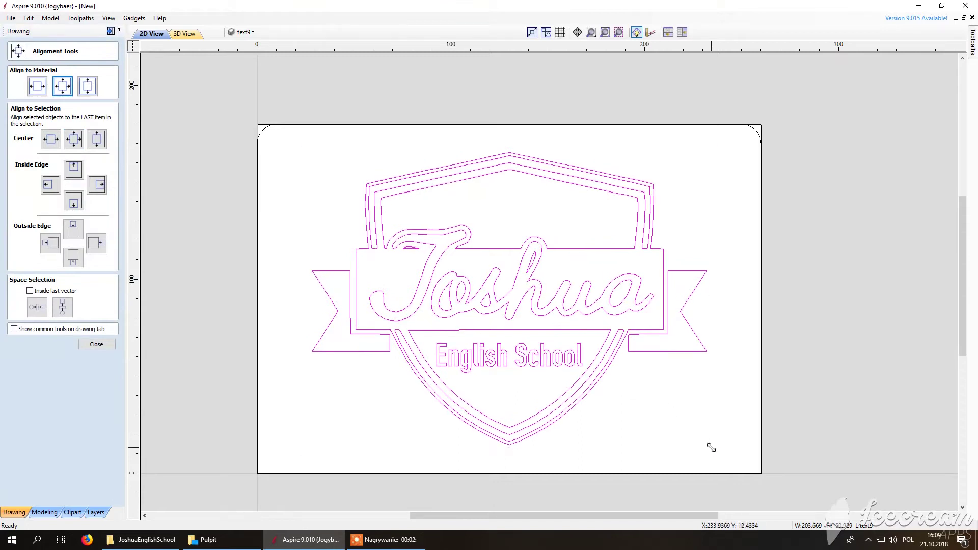
left_click_drag(704, 445, 729, 462)
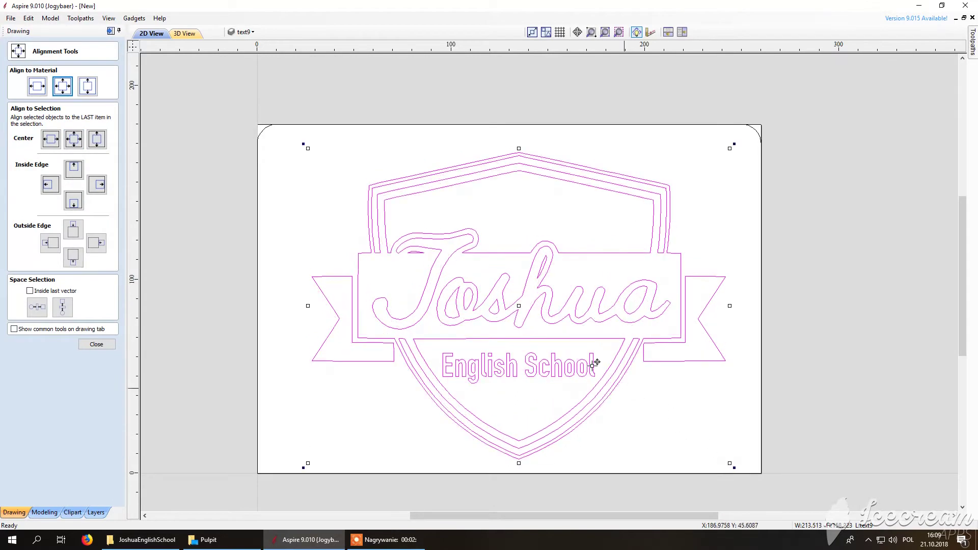
left_click(63, 87)
left_click(96, 345)
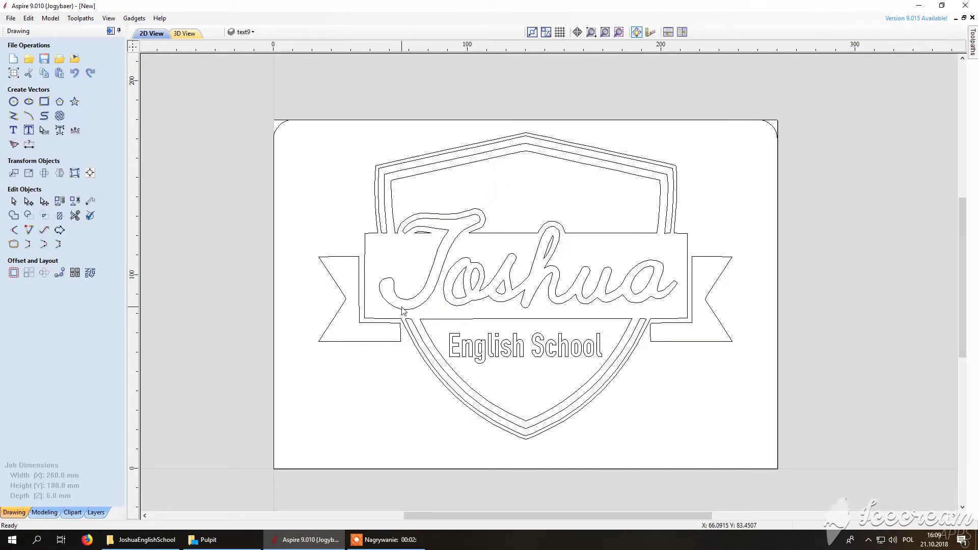
Mirror the logo horizontally so its lettering reads backwards.
left_click(427, 303)
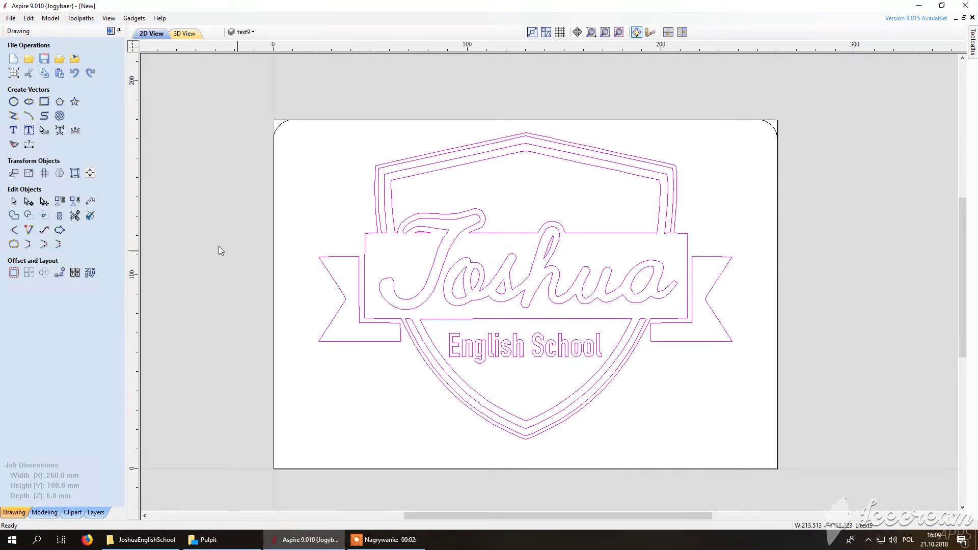
left_click(60, 173)
left_click(70, 151)
left_click(189, 189)
left_click(99, 236)
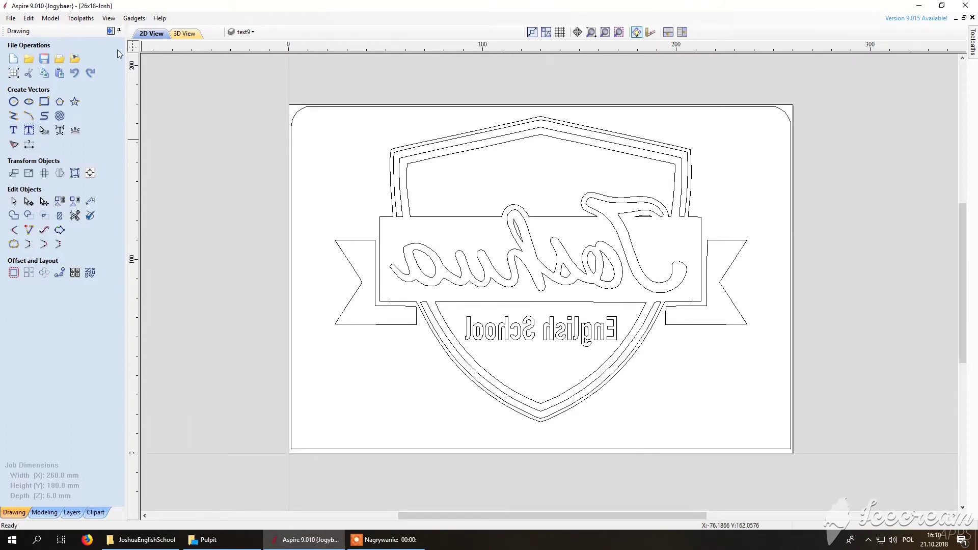
Inspect the outline and logo vectors, then bring up the toolpath list and show the CutOut toolpath in the drawing.
left_click(298, 113)
left_click(391, 154)
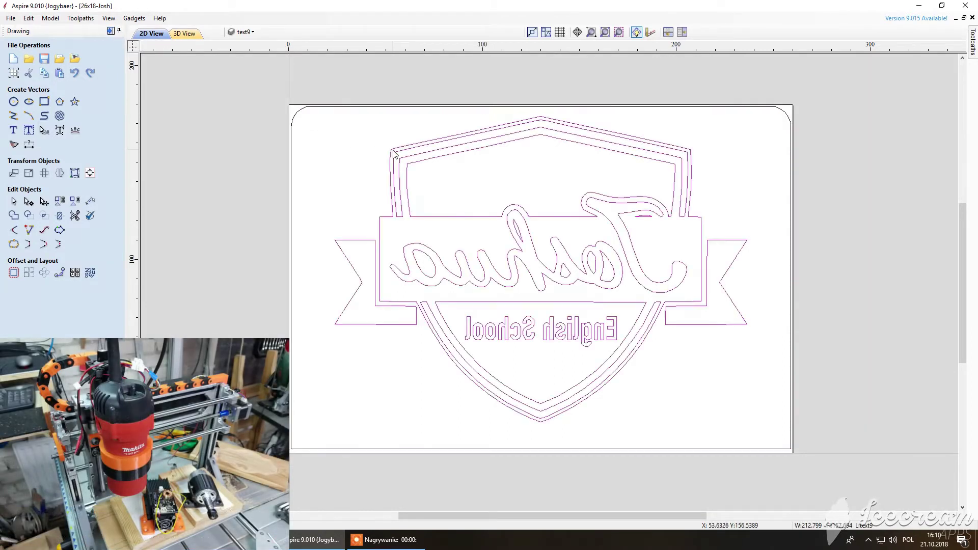
left_click(113, 32)
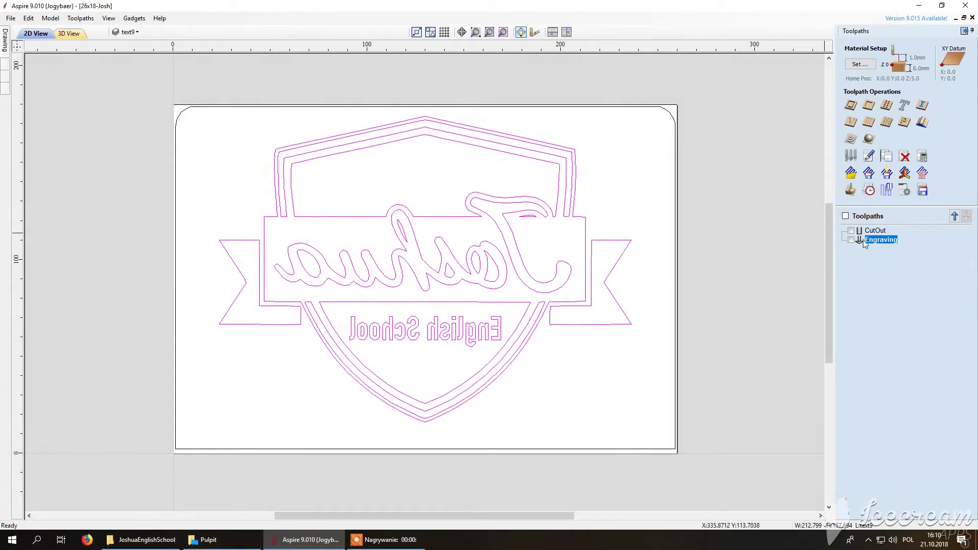
left_click(872, 231)
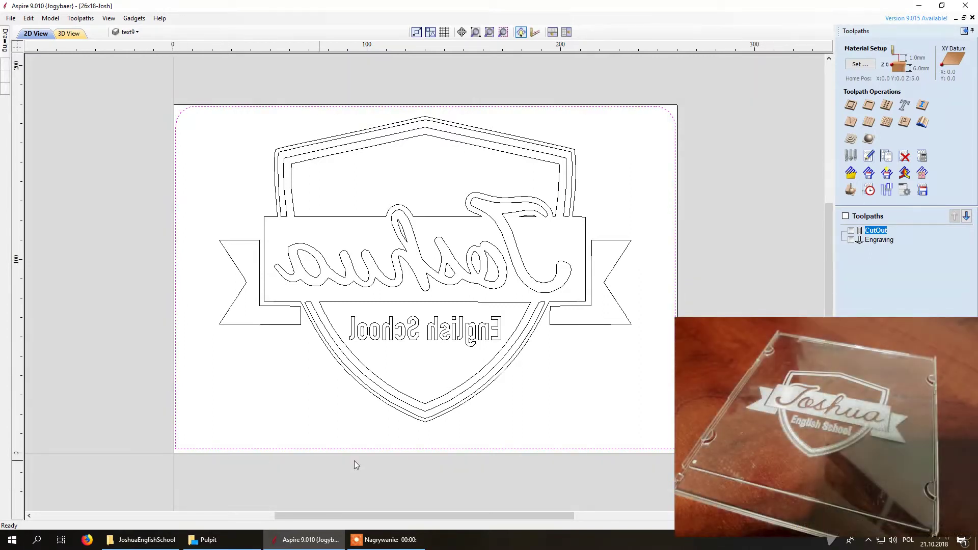
left_click(852, 231)
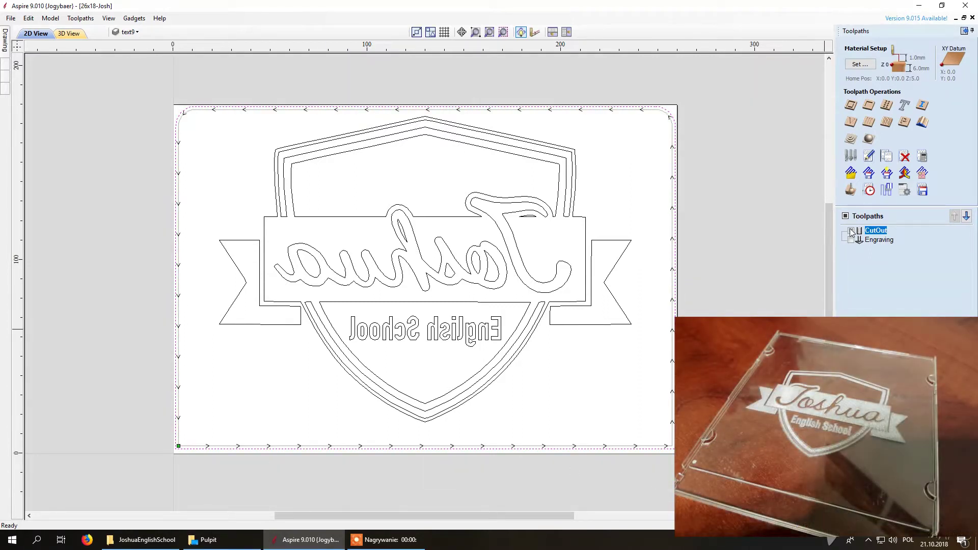
Open the CutOut profile toolpath for editing and check its start and cut depths.
right_click(872, 234)
left_click(906, 265)
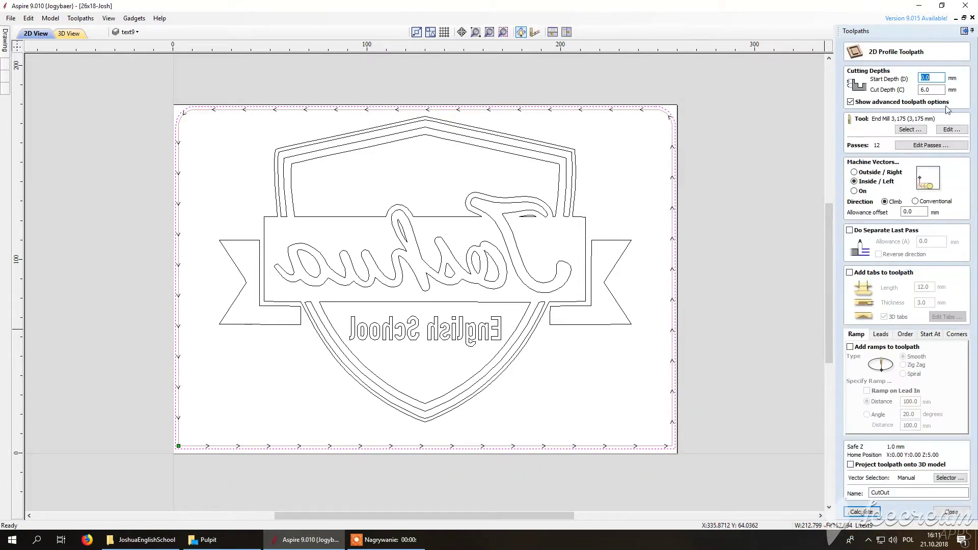
left_click(935, 91)
left_click(927, 79)
left_click(933, 90)
Review the CutOut end mill's name, pass depth, spindle speed, feed rate and plunge rate.
left_click(949, 130)
left_click(473, 161)
left_click_drag(463, 161, 484, 161)
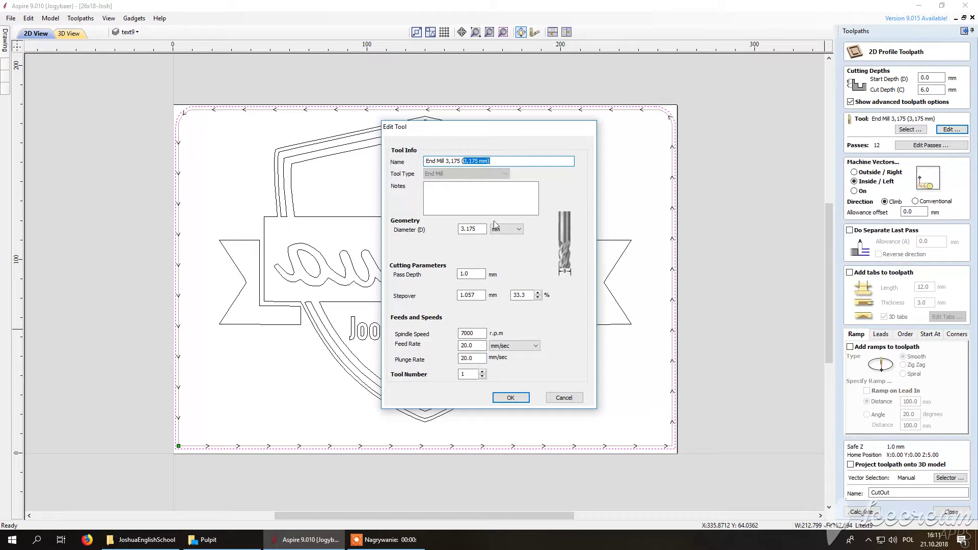
double_click(482, 276)
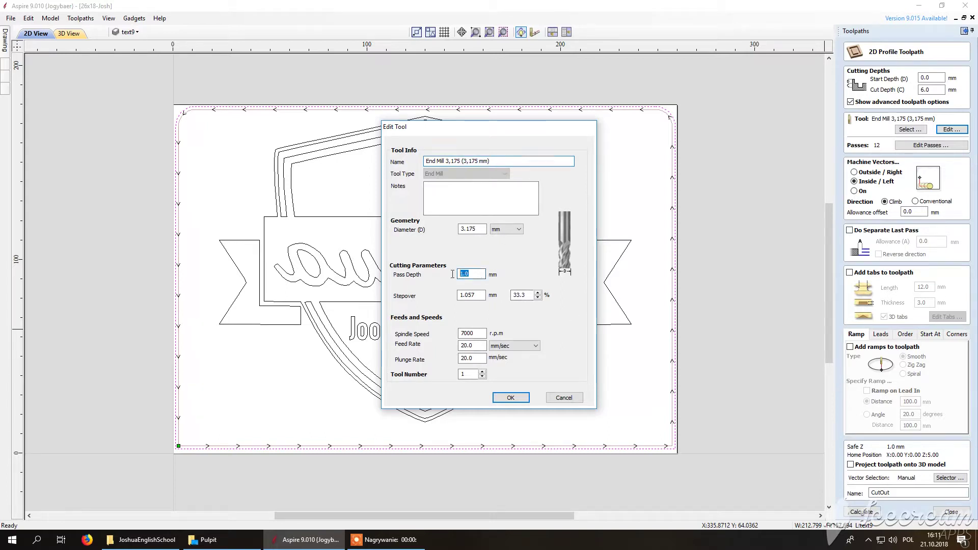
double_click(485, 333)
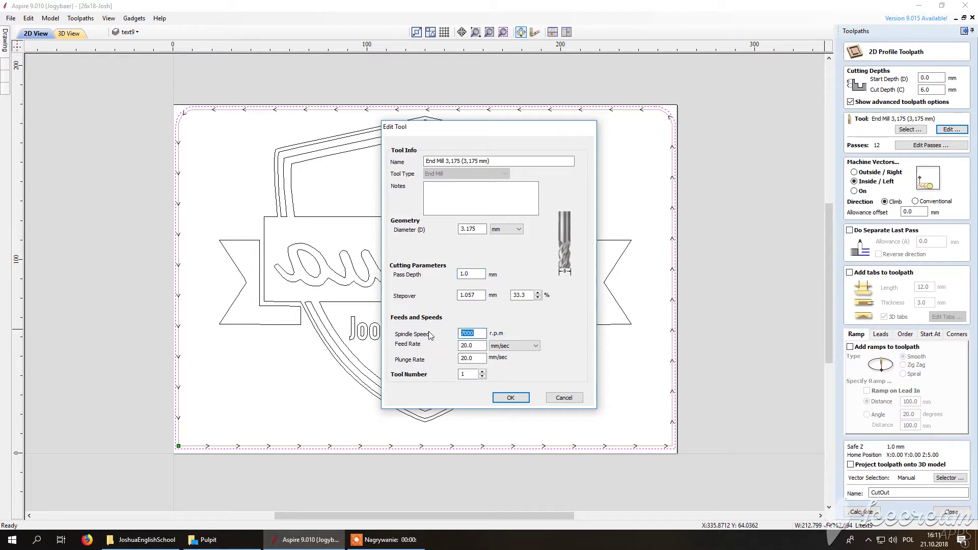
double_click(464, 358)
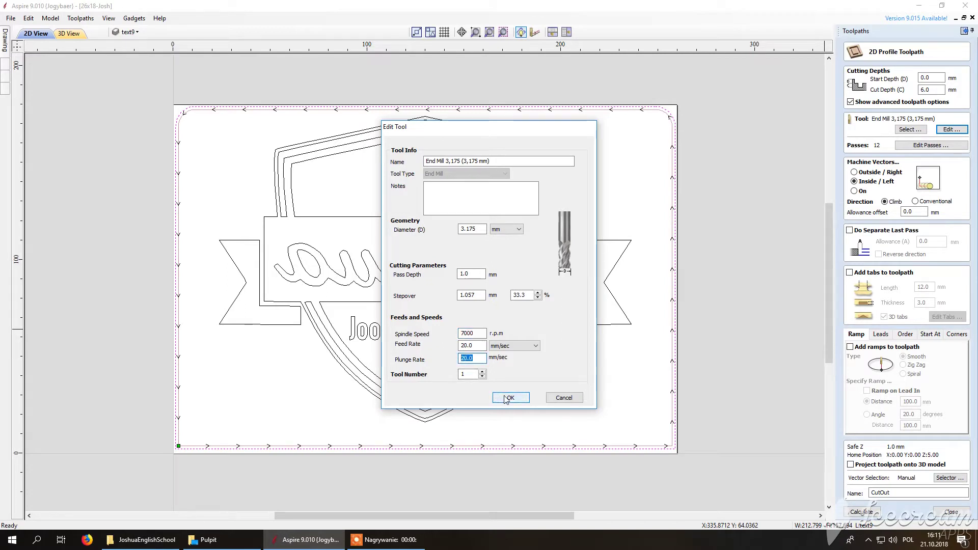
key("shift+Tab")
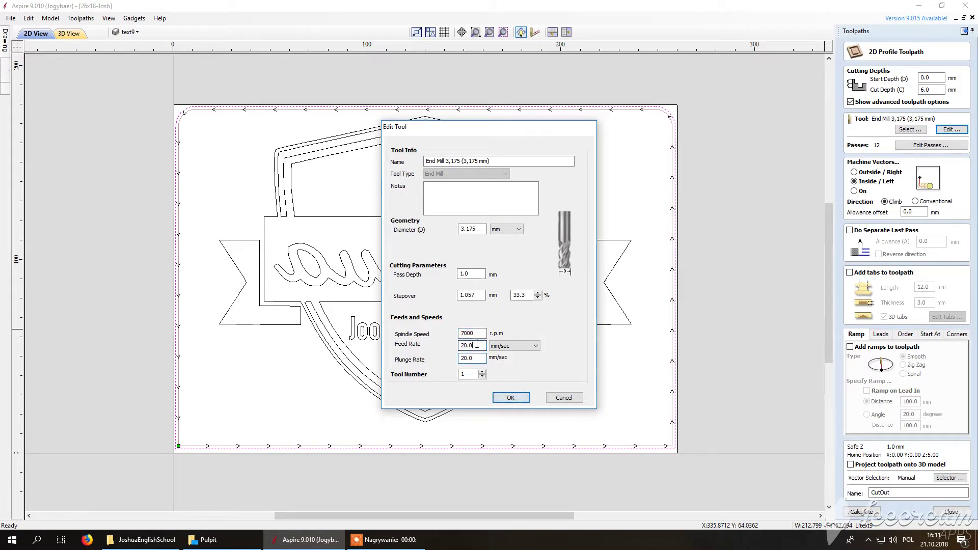
left_click(510, 398)
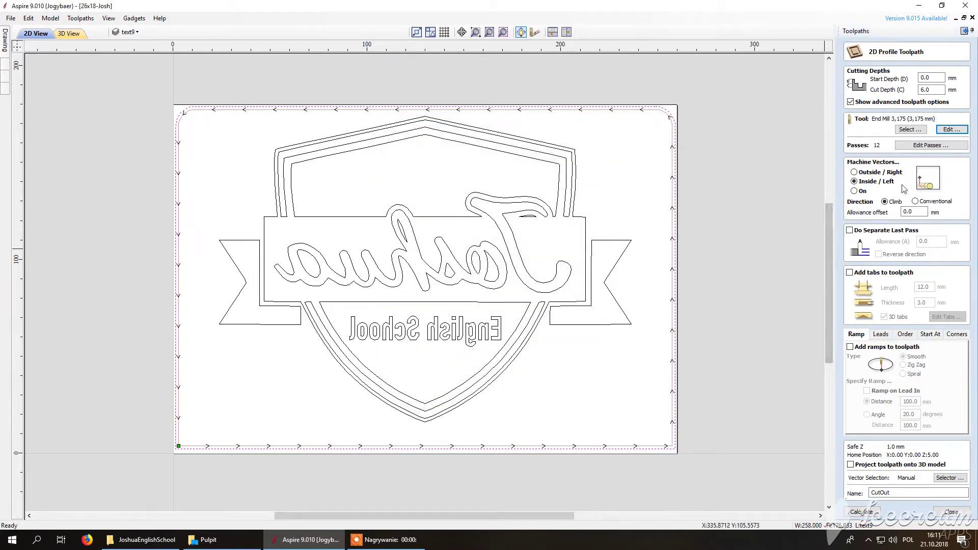
Review the individual pass depths of the CutOut toolpath.
left_click(899, 147)
double_click(536, 206)
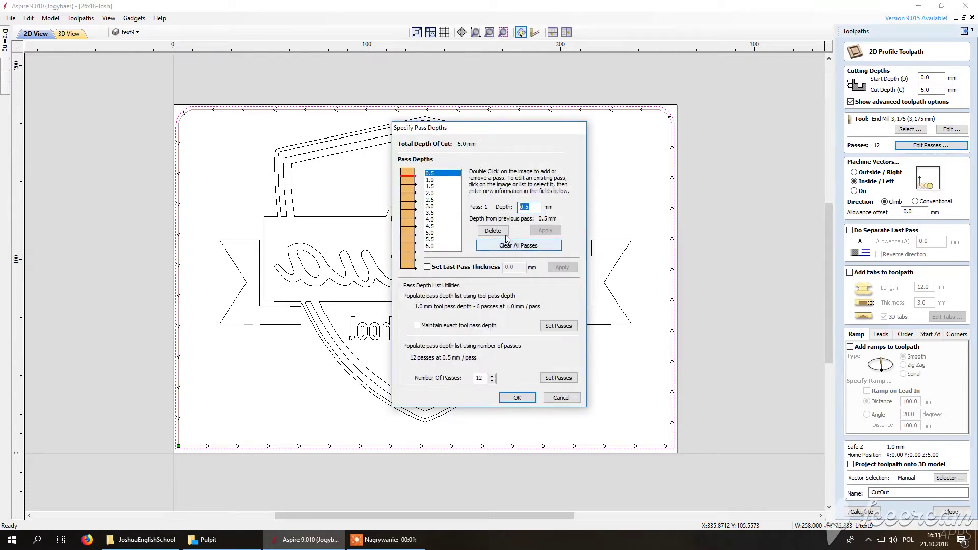
left_click(517, 398)
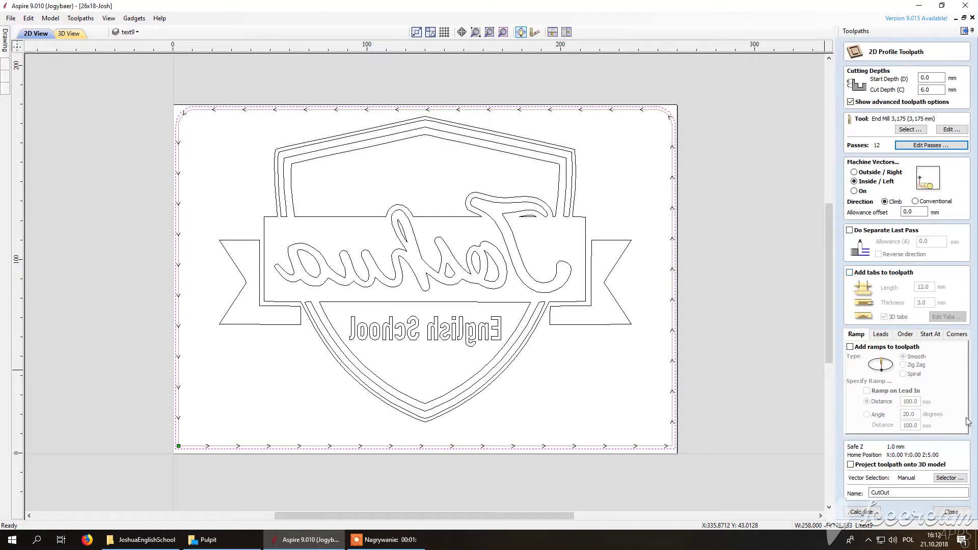
Calculate the CutOut toolpath and play its 3D machining preview at a reduced speed.
left_click(861, 512)
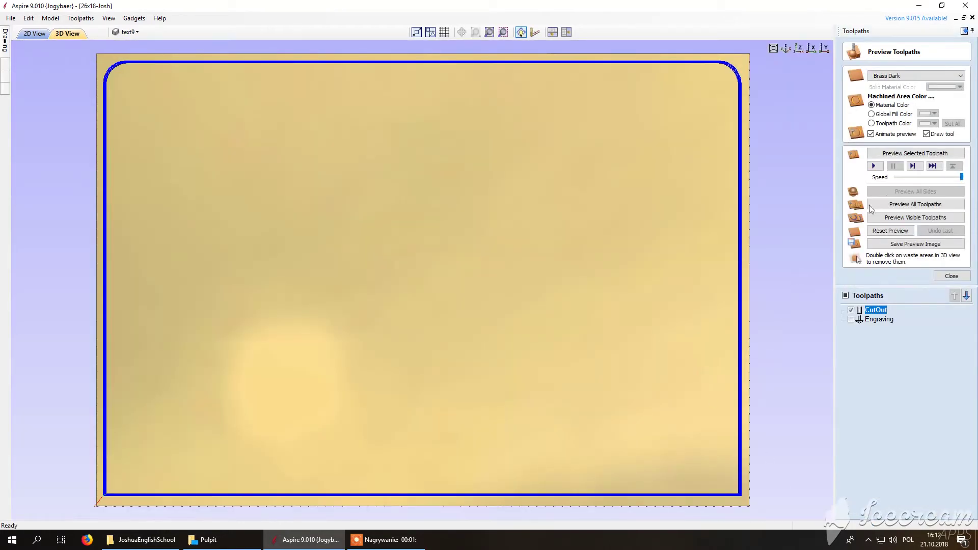
left_click_drag(954, 179, 917, 179)
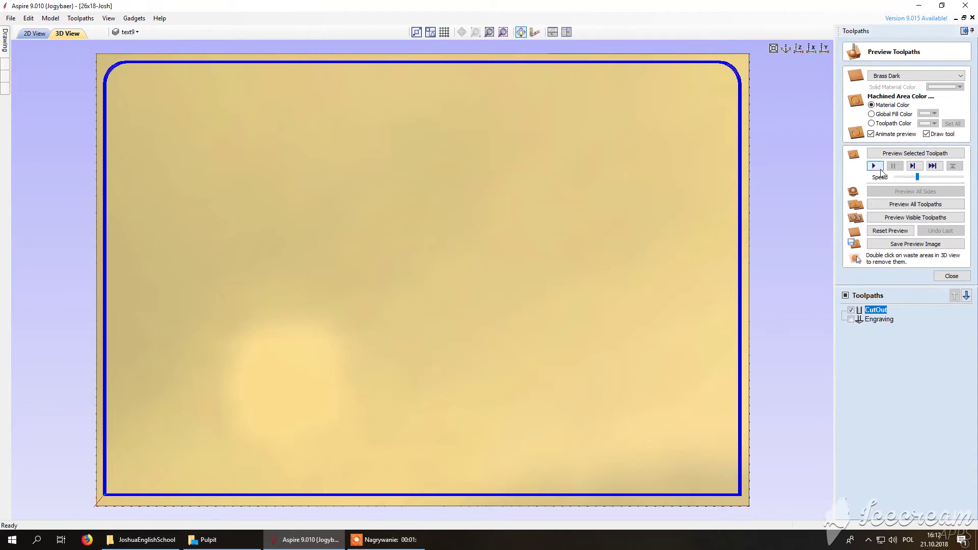
left_click(879, 168)
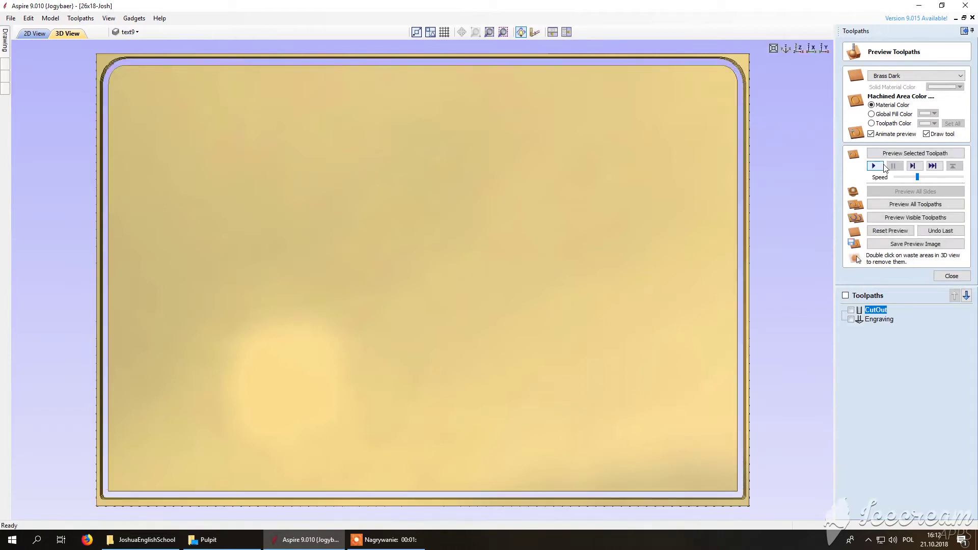
Open the Engraving quick-engrave toolpath for editing and display its vectors in 2D.
left_click(881, 321)
right_click(878, 320)
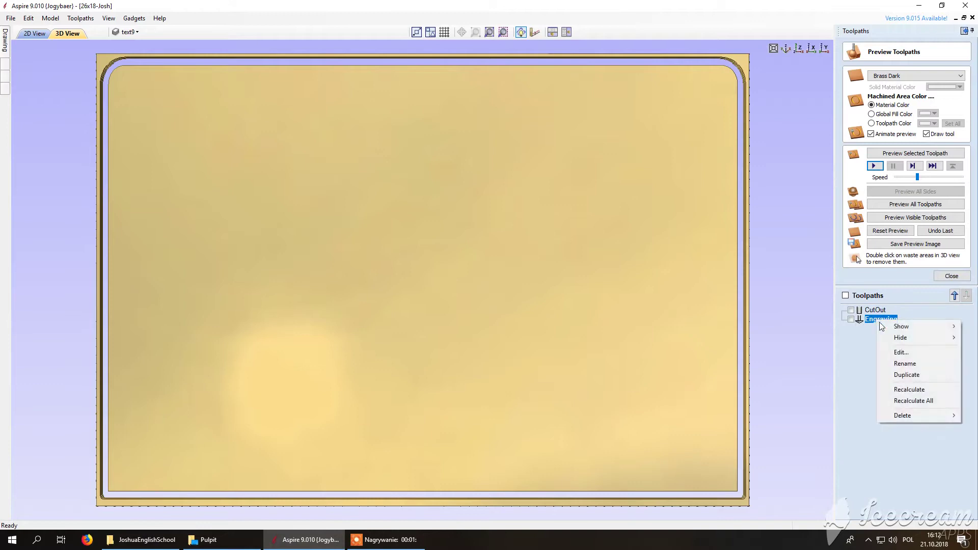
left_click(913, 353)
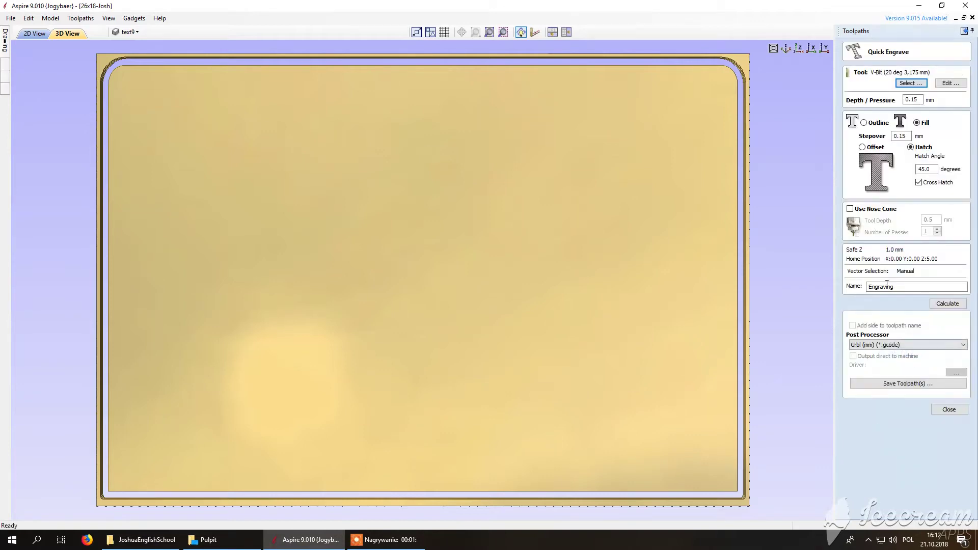
left_click(37, 33)
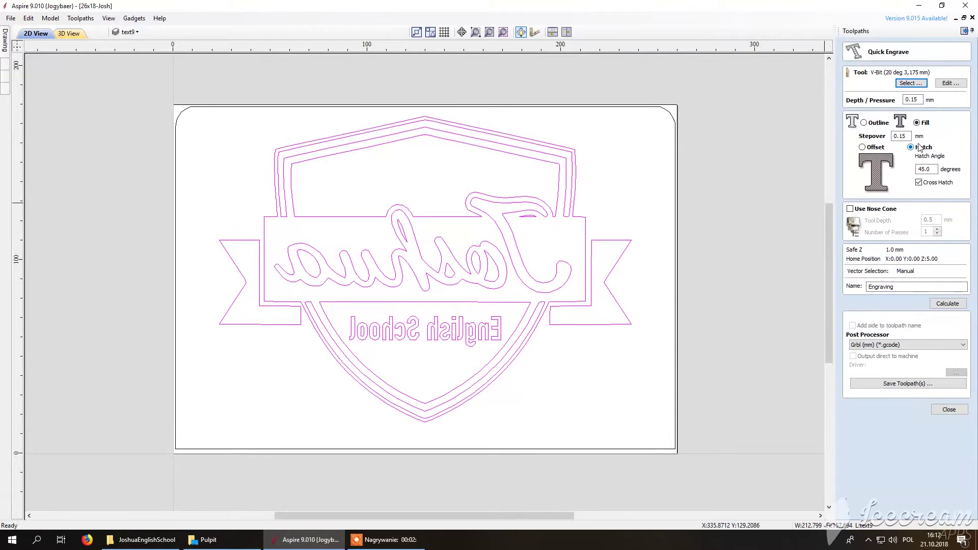
Review the engraving V-bit's angle, diameter and final pass stepover in its tool settings.
left_click(948, 84)
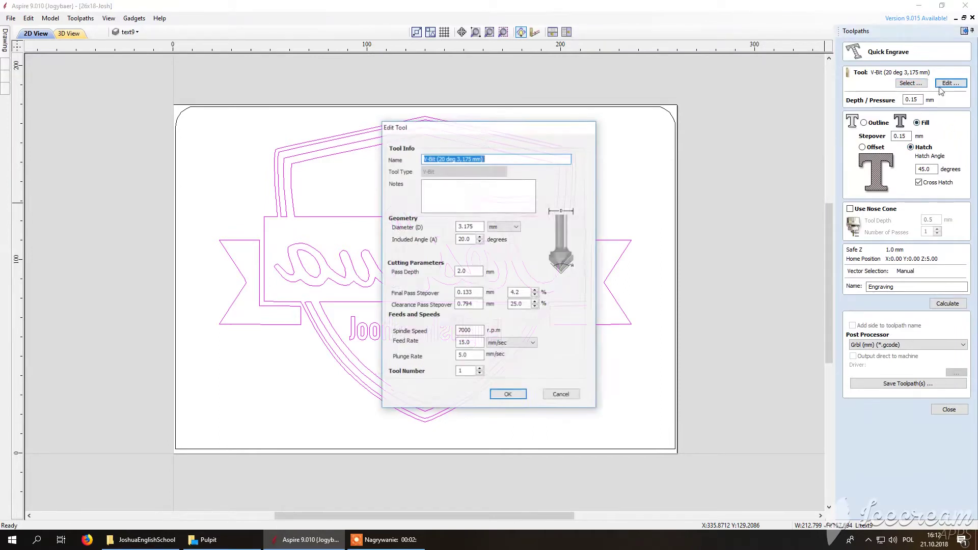
left_click(441, 159)
double_click(442, 159)
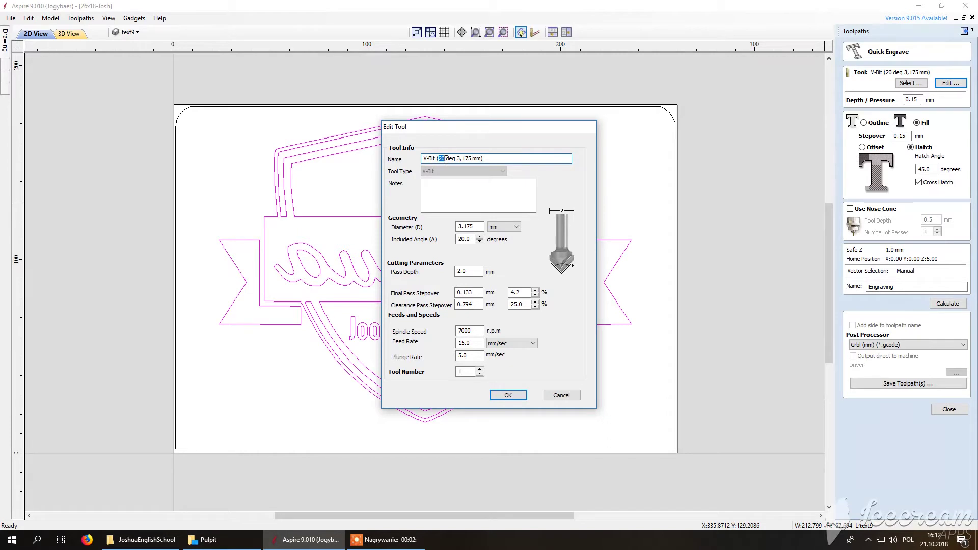
left_click(465, 159)
left_click_drag(463, 158, 480, 159)
left_click_drag(481, 292, 441, 288)
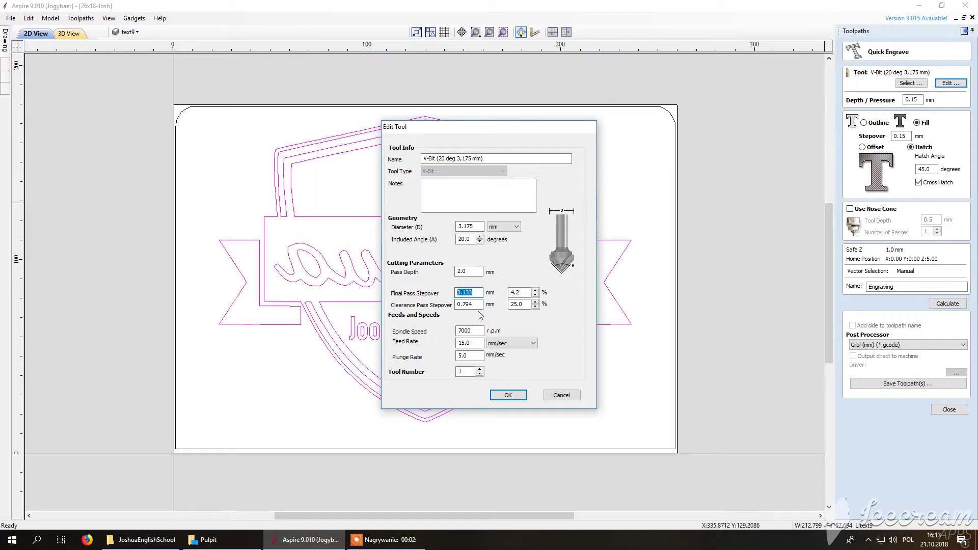
left_click(506, 395)
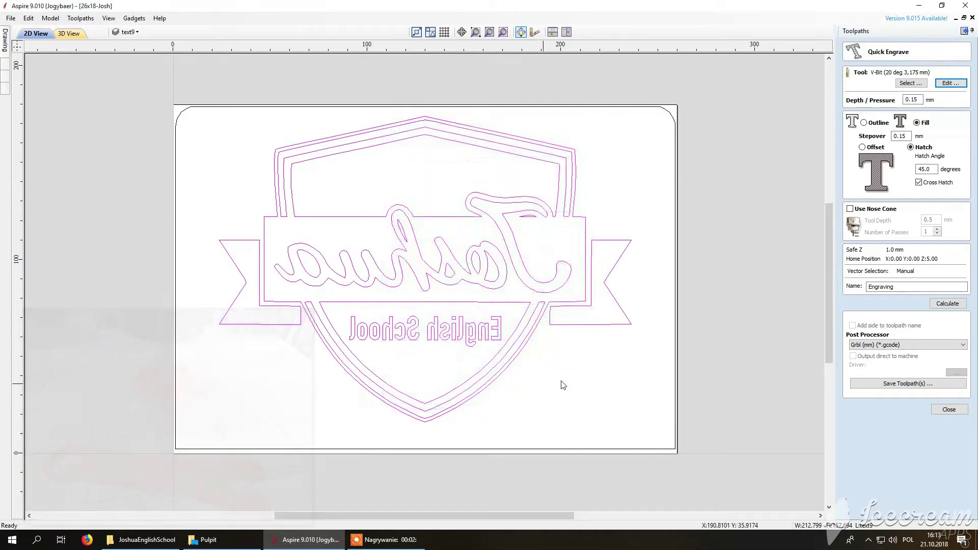
Review the Engraving toolpath's fill stepover, cross-hatch option and depth, and close its settings without recalculating.
left_click_drag(907, 137, 885, 137)
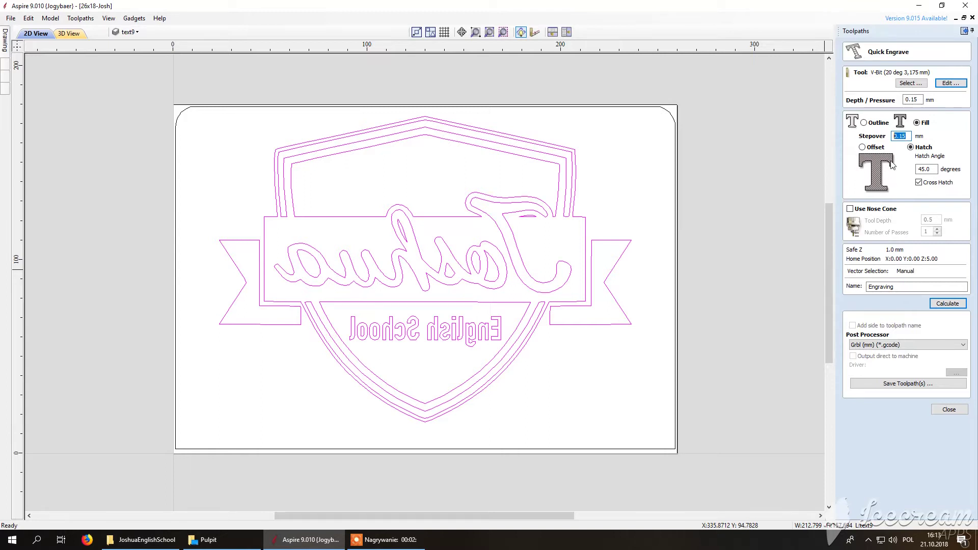
left_click(918, 182)
left_click(919, 183)
left_click_drag(908, 137, 895, 138)
left_click(919, 99)
left_click(949, 411)
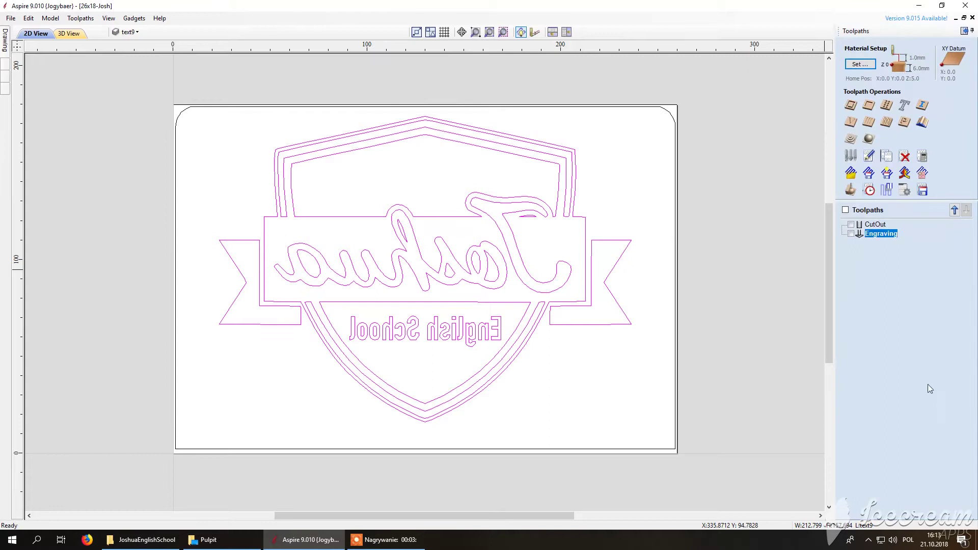
Show the Engraving toolpath over the mirrored logo in 2D and in 3D.
left_click(851, 234)
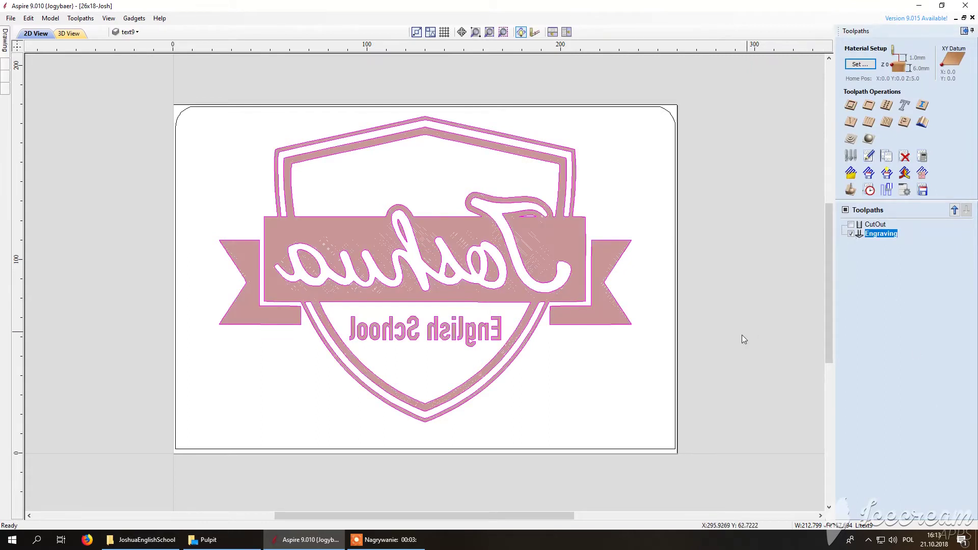
left_click(431, 443)
left_click(67, 34)
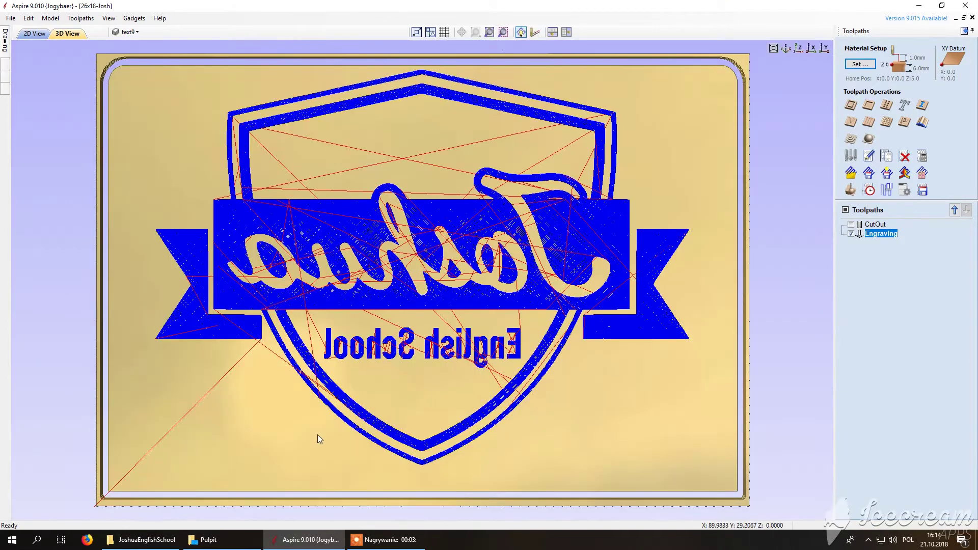
Play the animated 3D machining preview of the Engraving toolpath and inspect the simulated surface up close.
left_click_drag(305, 437, 294, 469)
left_click(851, 190)
left_click(875, 167)
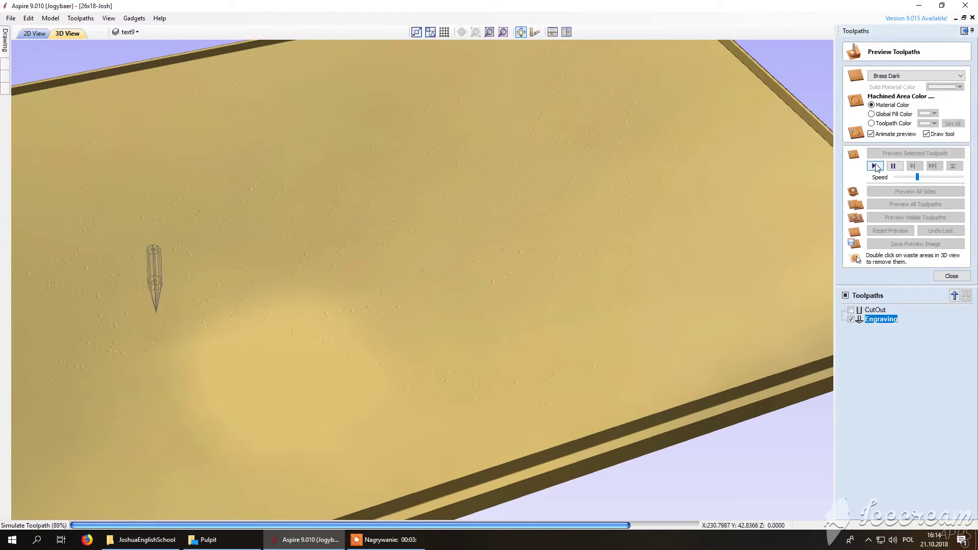
scroll(517, 291, "up", 5)
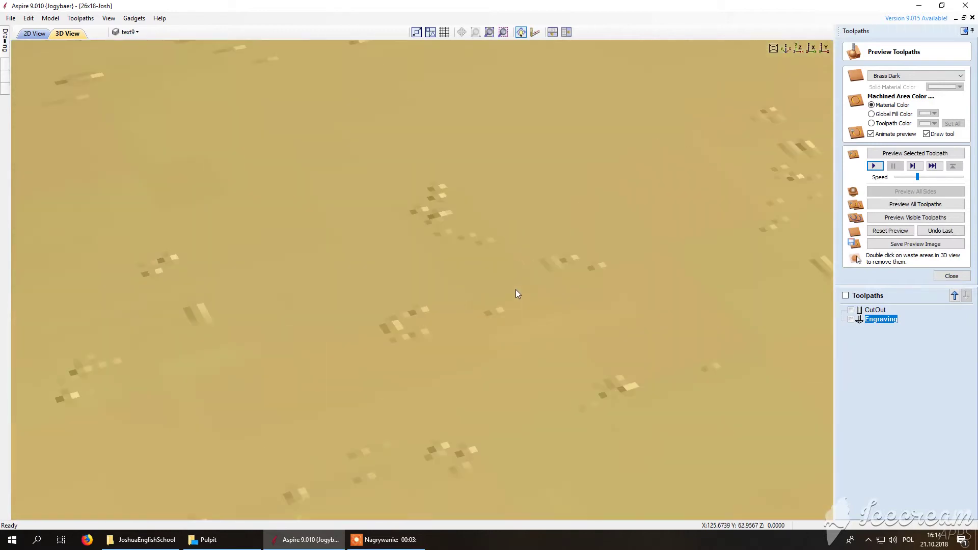
scroll(515, 290, "down", 5)
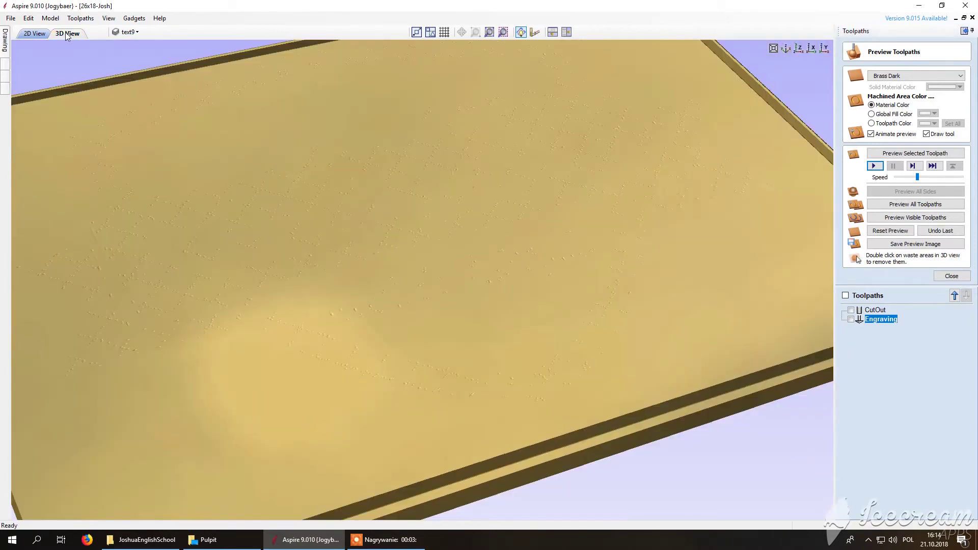
Redisplay the Engraving toolpath to examine its cross-hatch lines up close, and show the CutOut toolpath on the plate.
left_click(851, 319)
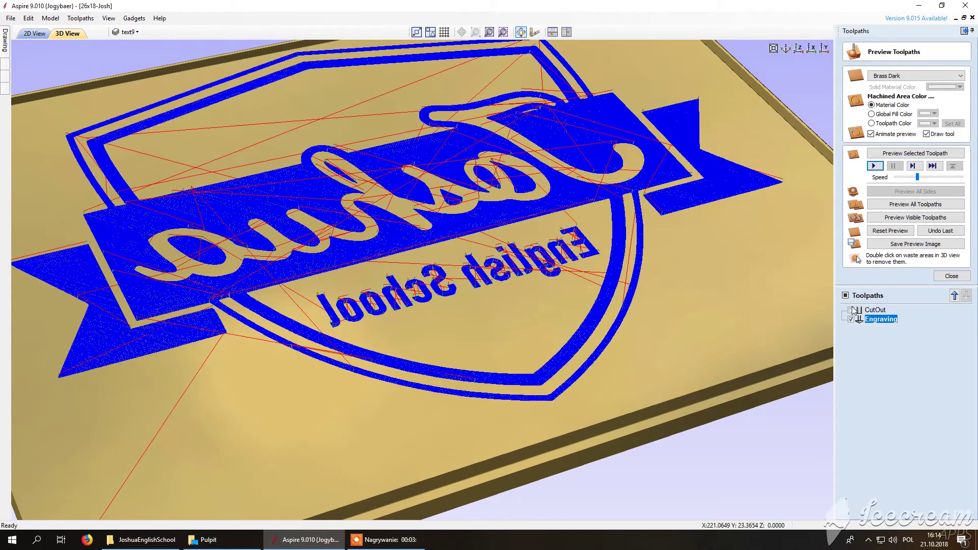
scroll(638, 314, "up", 3)
scroll(636, 309, "up", 5)
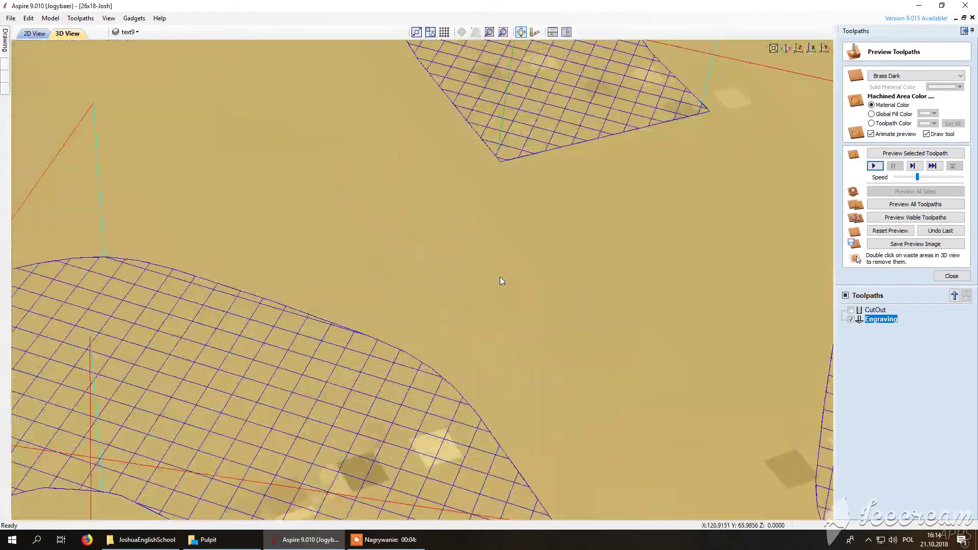
scroll(500, 277, "down", 5)
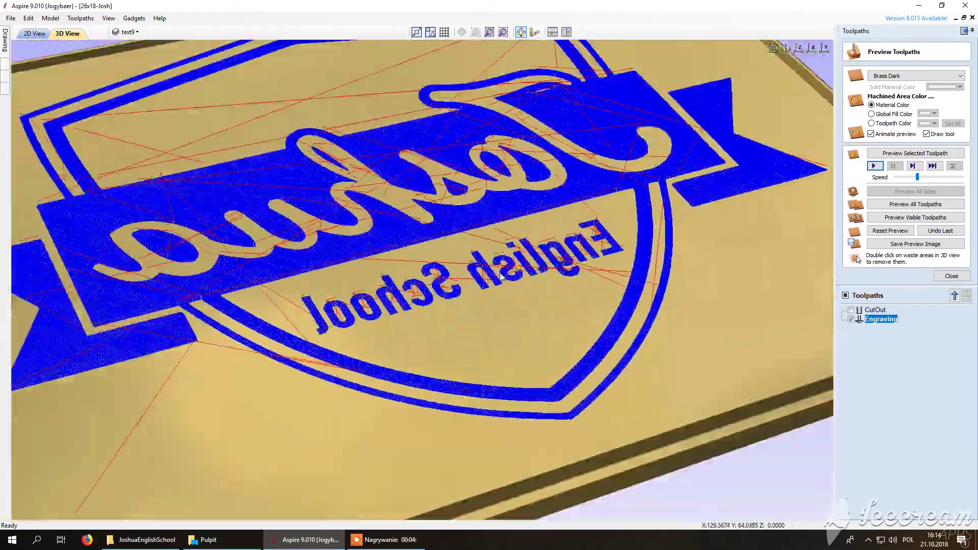
scroll(500, 276, "down", 3)
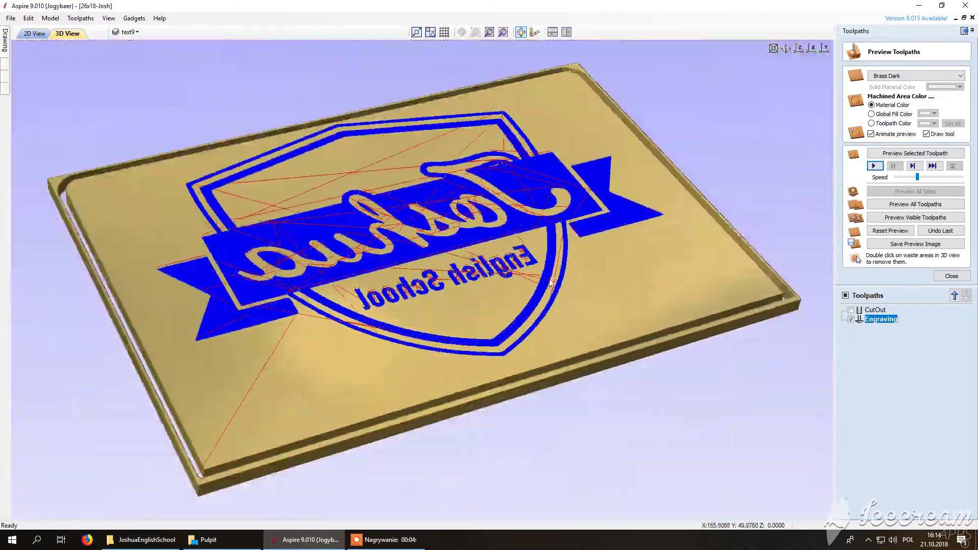
left_click(852, 310)
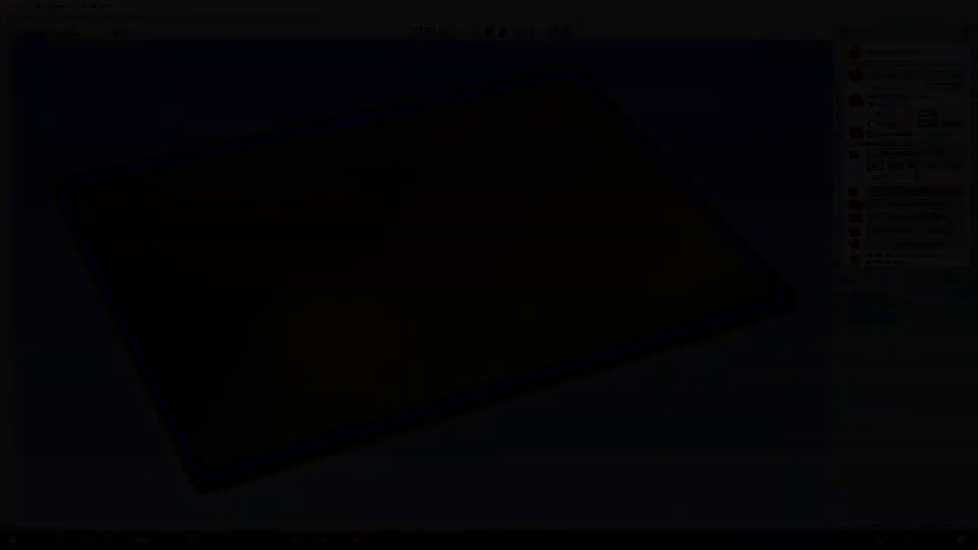